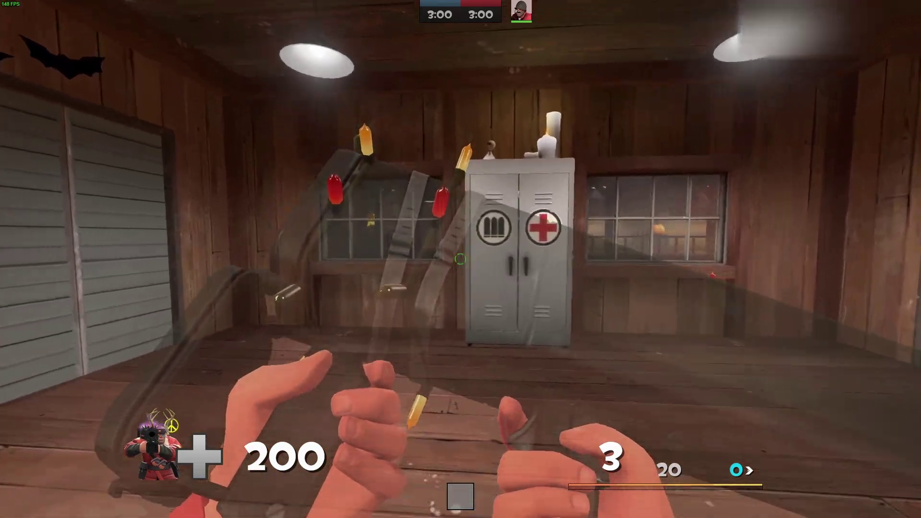
- Walk around and inspect the weapon to show its see-through viewmodel in TF2
key("s")
key("w")
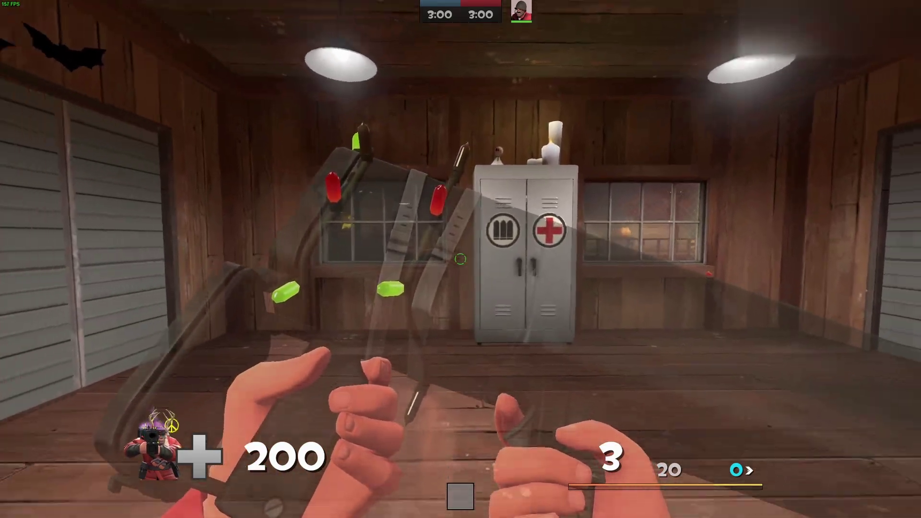
key("s")
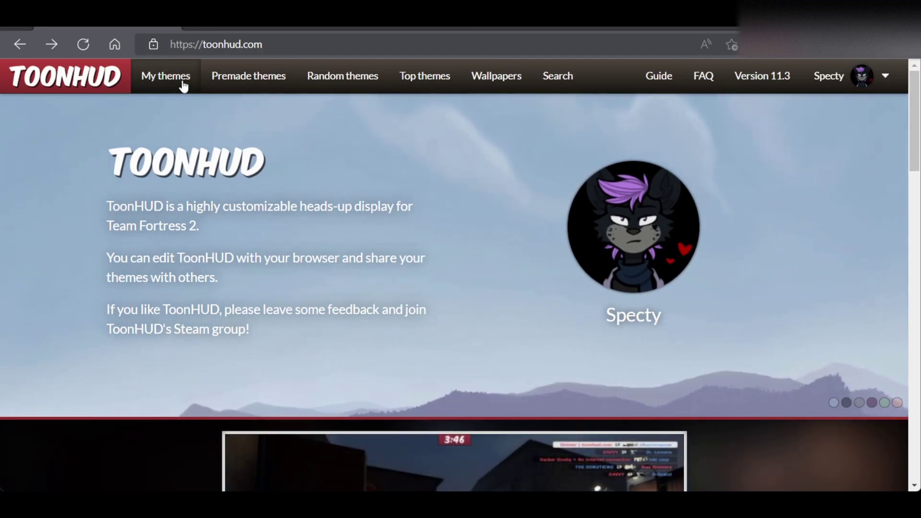
- Open the user's saved theme from My themes in the ToonHUD editor
left_click(166, 86)
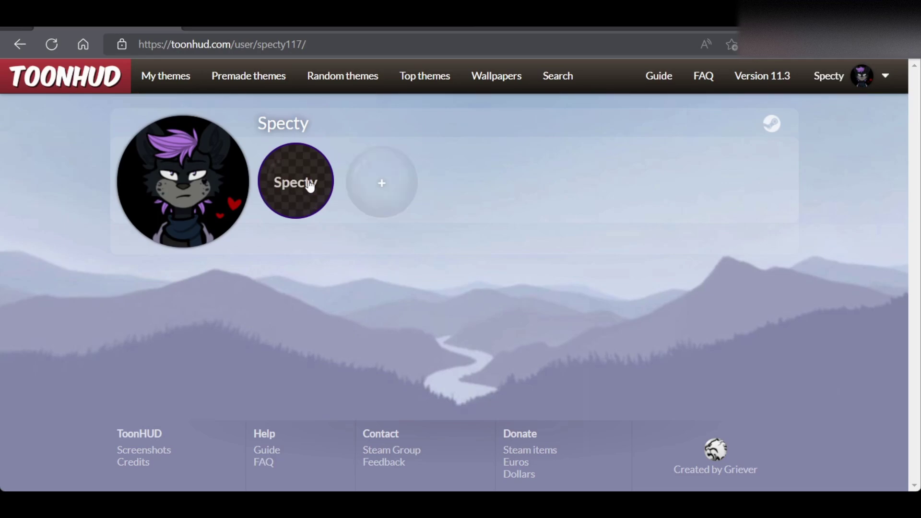
left_click(311, 185)
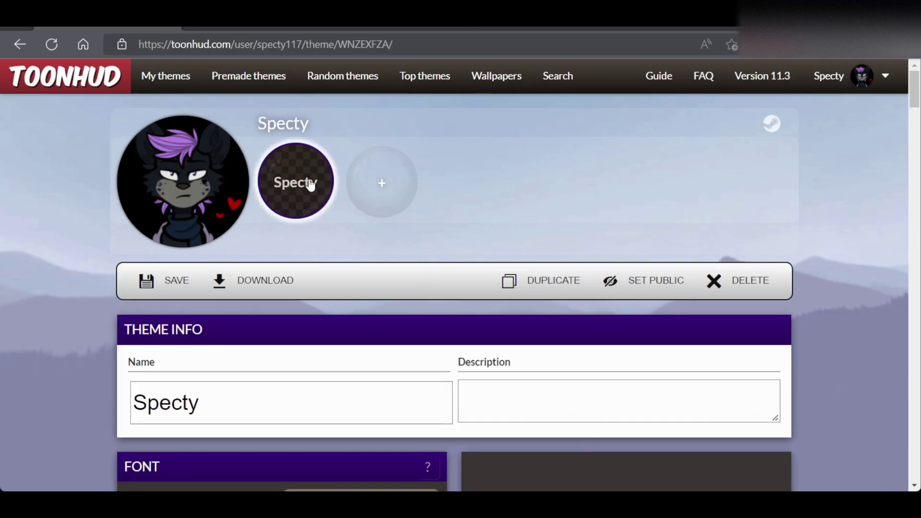
- Scroll to the Overrides section and confirm Transparent viewmodels is ticked
scroll(345, 339, "down", 5)
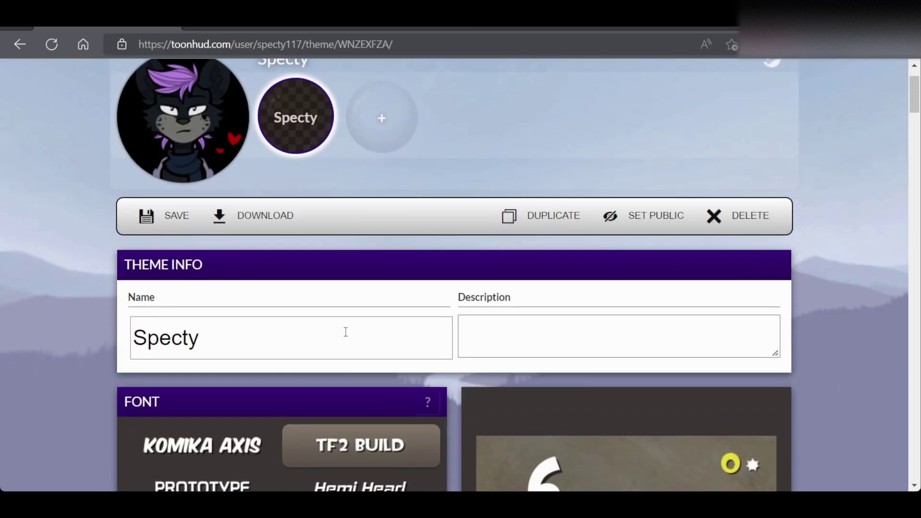
scroll(120, 234, "up", 5)
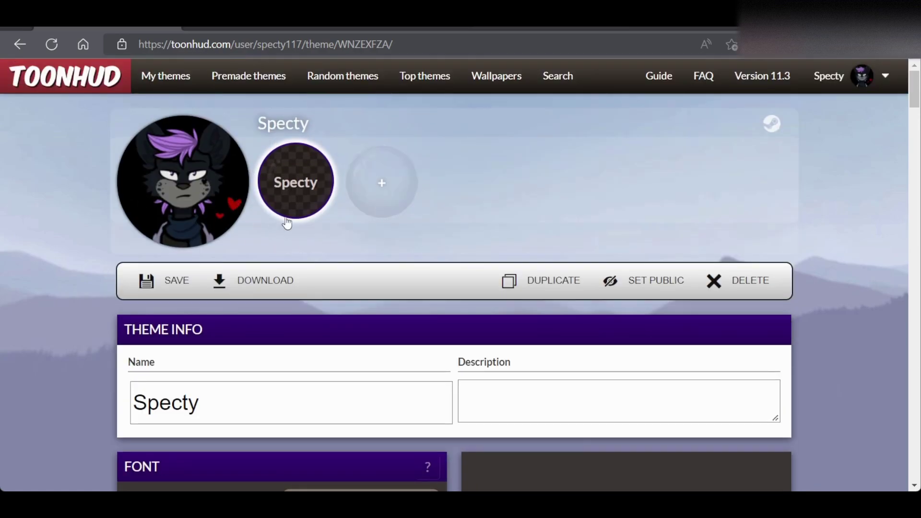
scroll(96, 336, "down", 3)
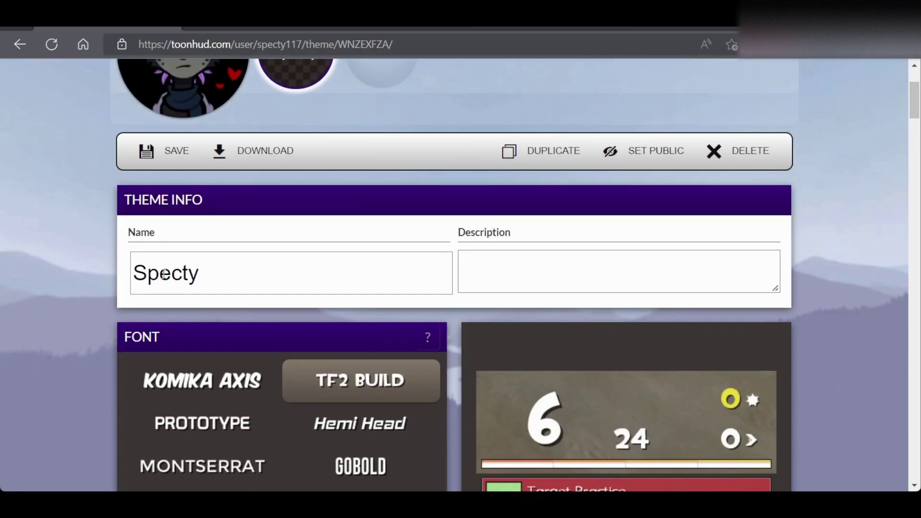
scroll(55, 260, "down", 7)
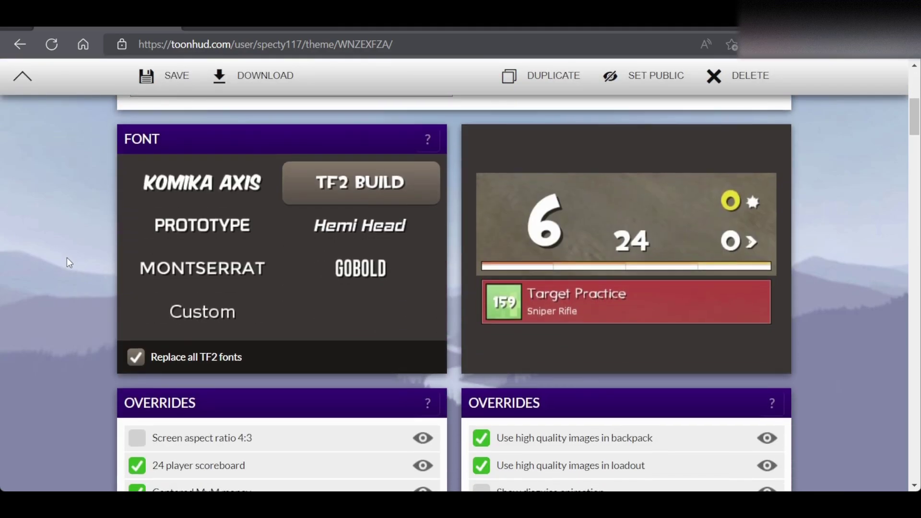
scroll(65, 247, "down", 1)
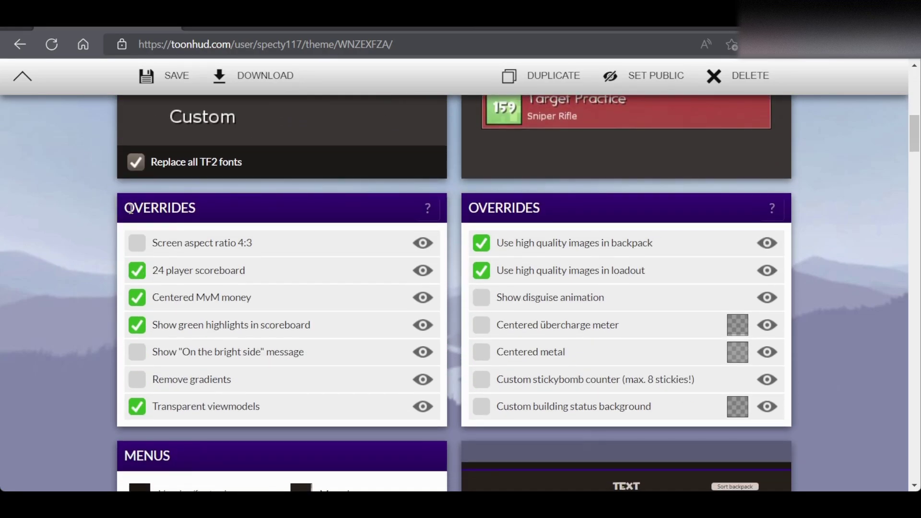
double_click(201, 211)
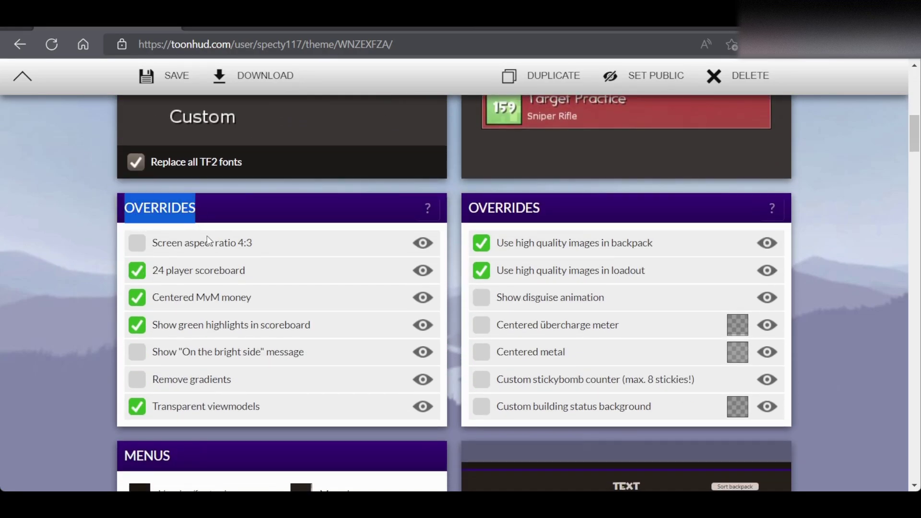
left_click(167, 233)
scroll(165, 201, "down", 1)
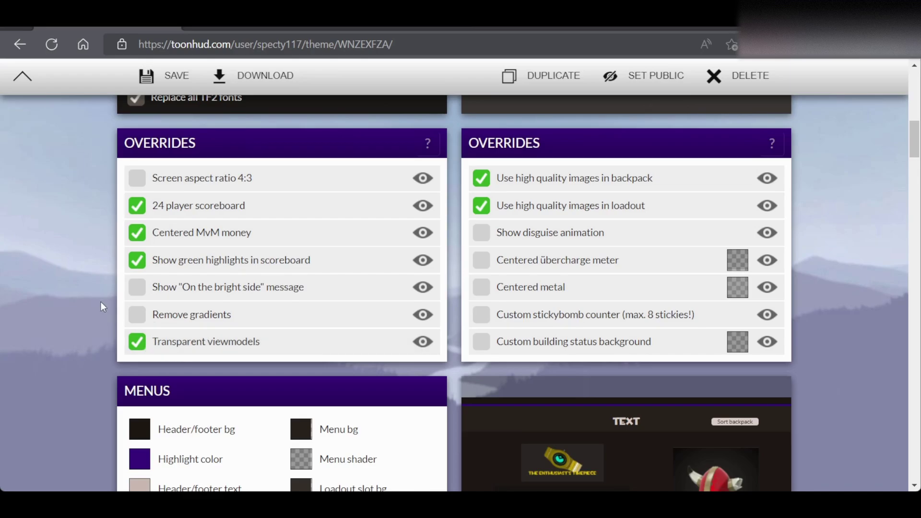
- Save the theme and download it as toonhud_WNZEXFZA.zip
scroll(102, 305, "up", 1)
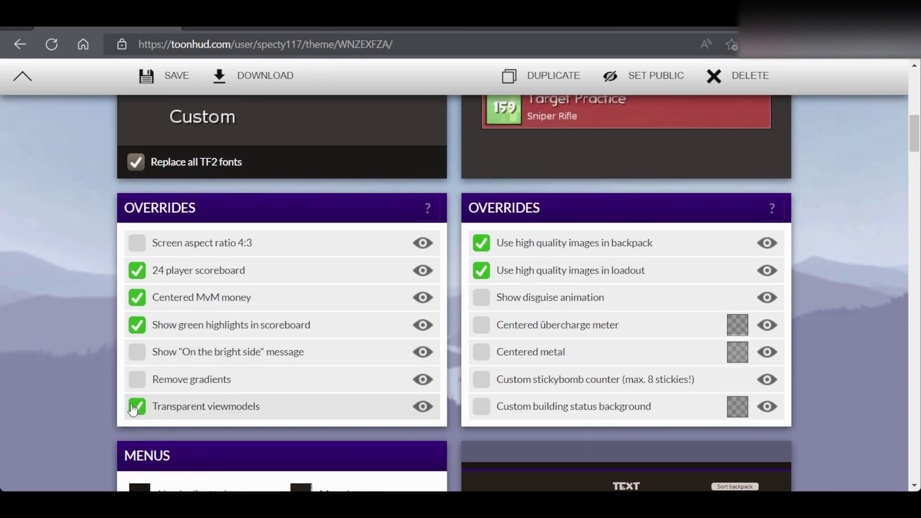
scroll(176, 401, "up", 8)
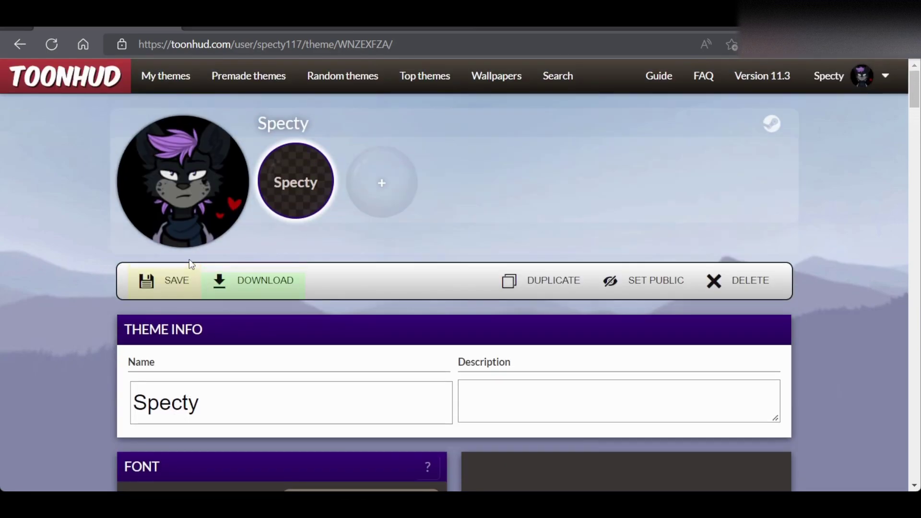
left_click(169, 279)
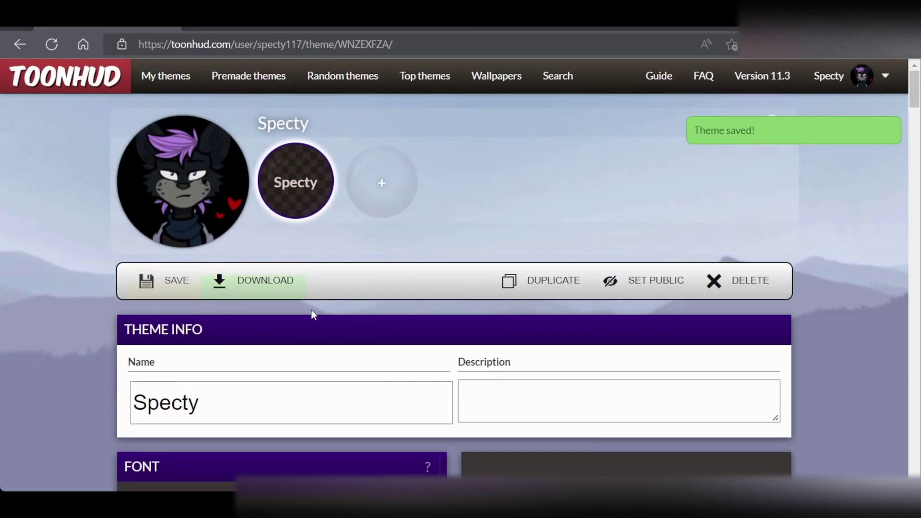
left_click(279, 292)
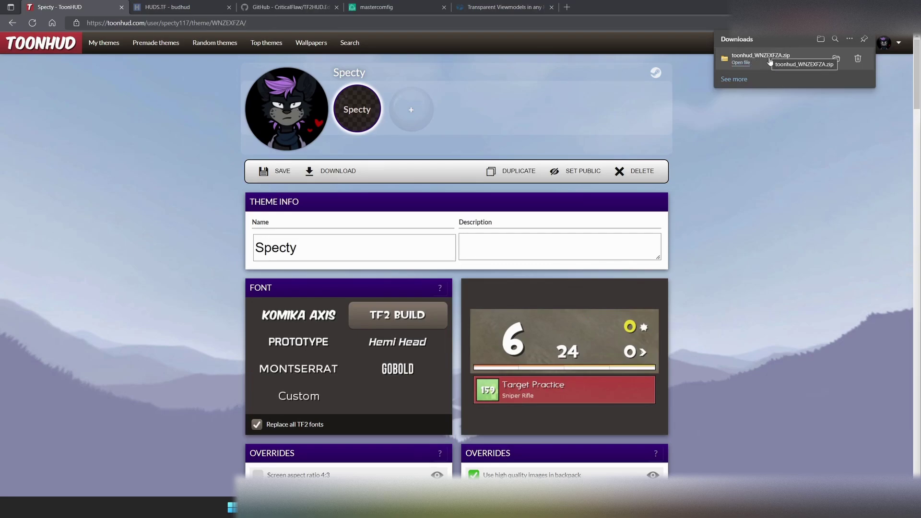
- Open toonhud_WNZEXFZA.zip in File Explorer and move its window left to show the toonhud folder
left_click(773, 61)
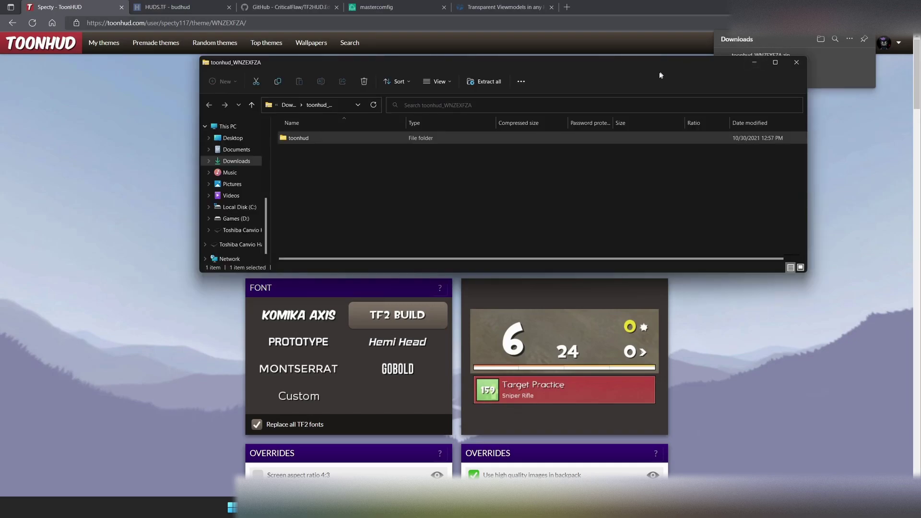
left_click_drag(372, 72, 278, 76)
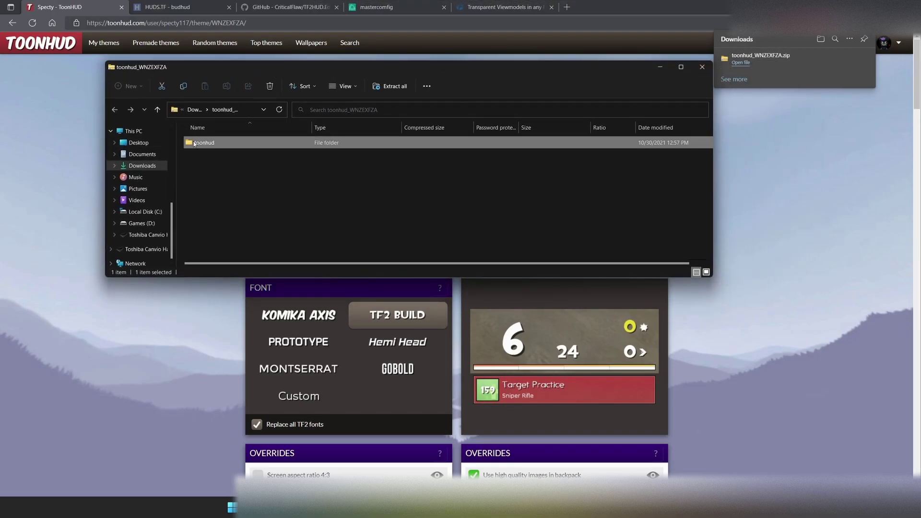
left_click(197, 158)
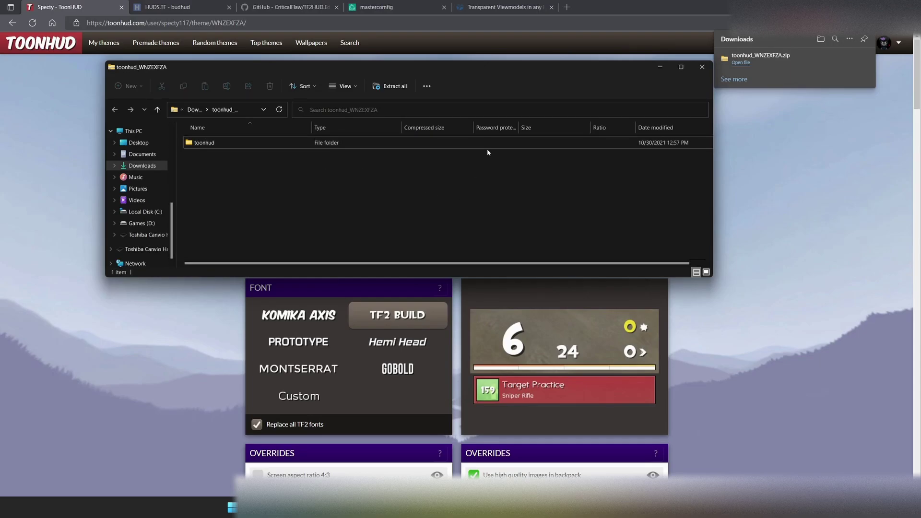
left_click_drag(507, 69, 462, 78)
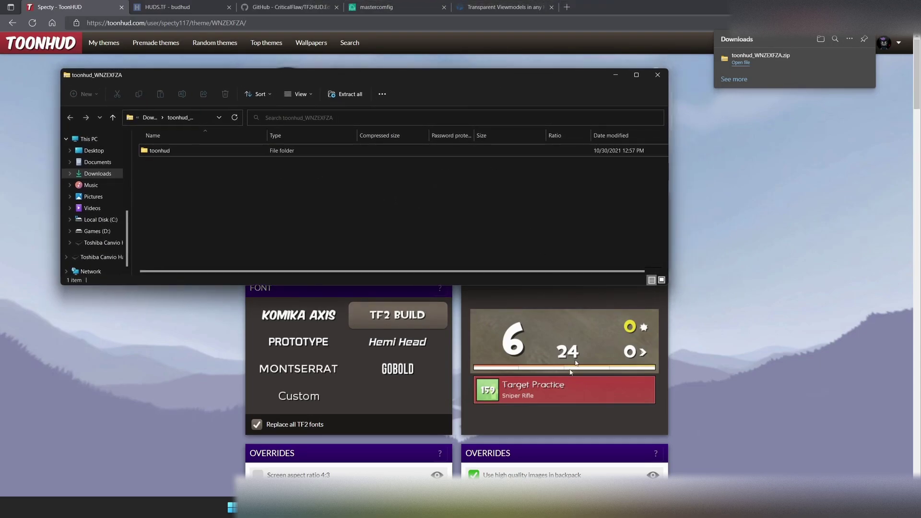
mouse_move(490, 508)
- In the Steam Library, use Manage > Browse local files on Team Fortress 2
key("alt+Tab")
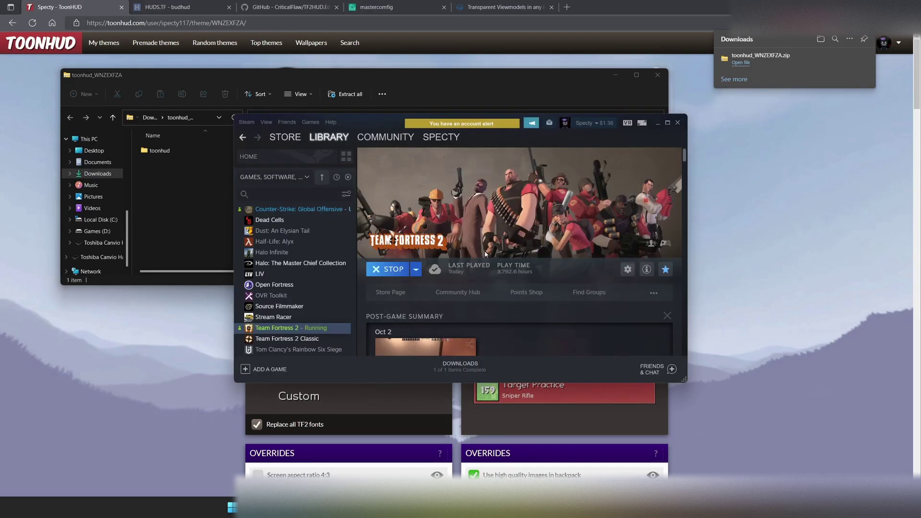
right_click(308, 325)
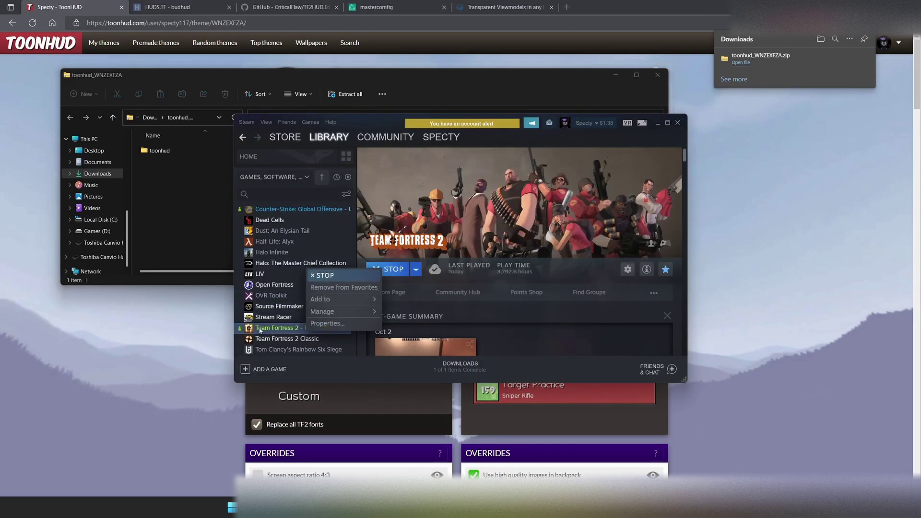
right_click(279, 331)
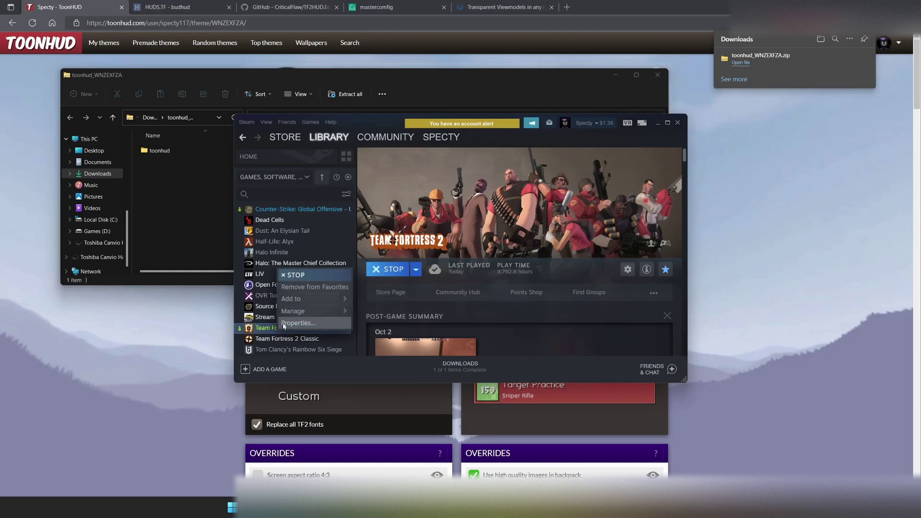
mouse_move(288, 317)
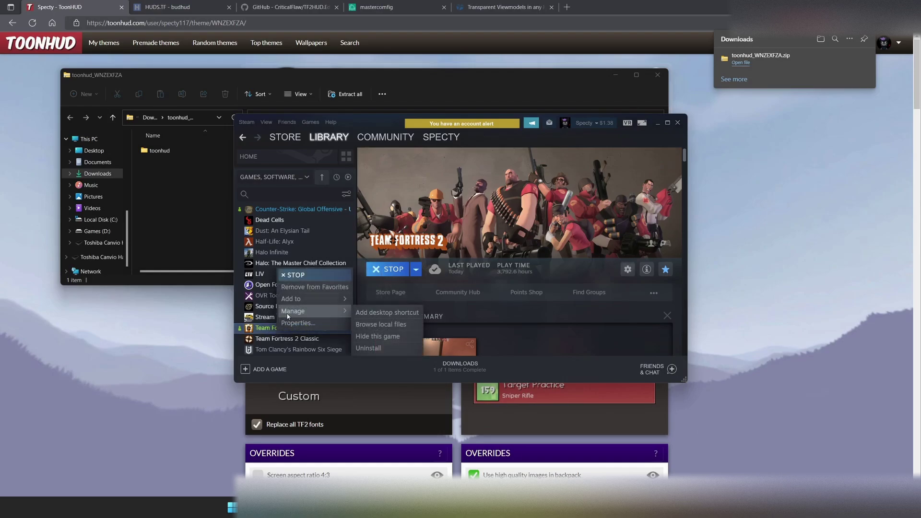
left_click(389, 324)
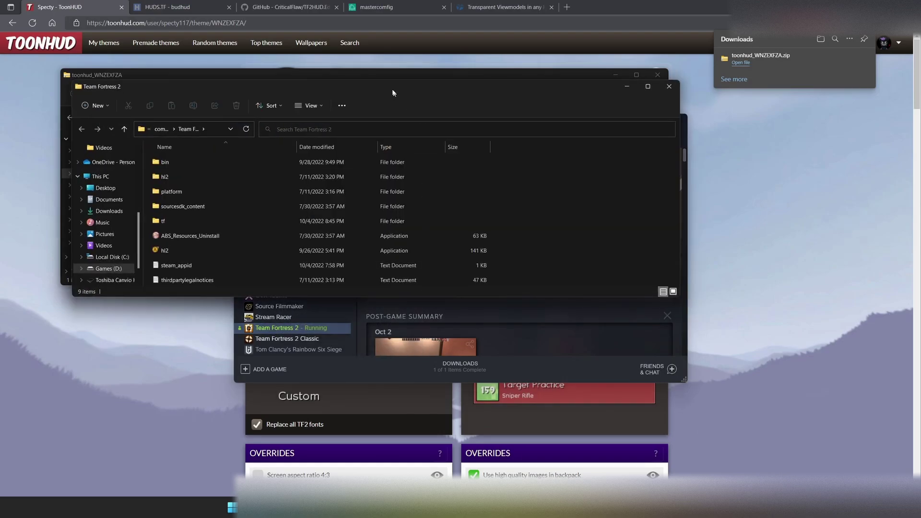
- Move the Team Fortress 2 folder window aside and open its tf folder
left_click_drag(393, 88, 543, 196)
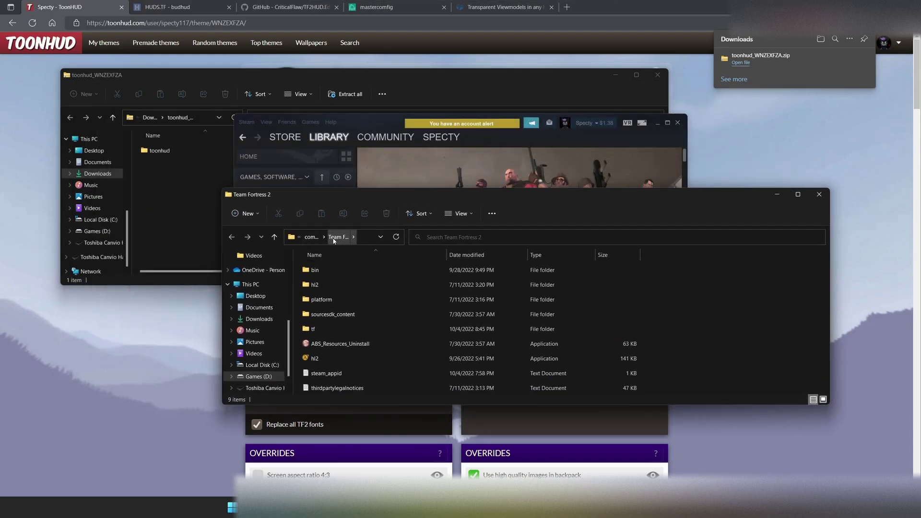
double_click(323, 331)
left_click_drag(505, 200, 480, 202)
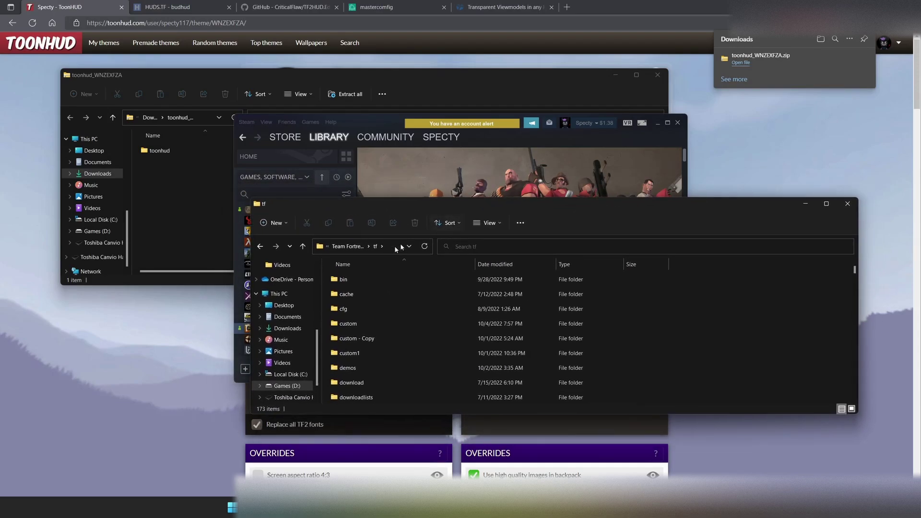
- Select the custom folder in tf, leaving its name unchanged
left_click(356, 325)
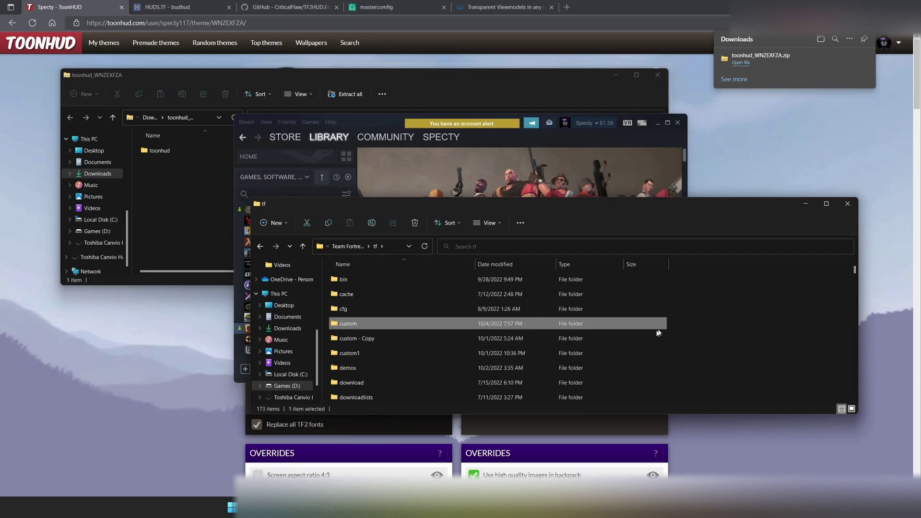
left_click(383, 354)
left_click(359, 326)
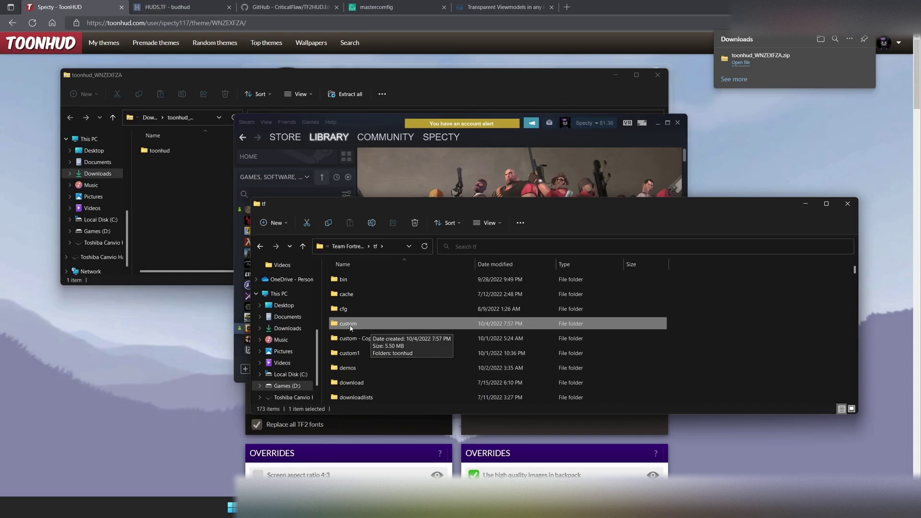
left_click(352, 329)
left_click(387, 325)
left_click(342, 326)
left_click(377, 339)
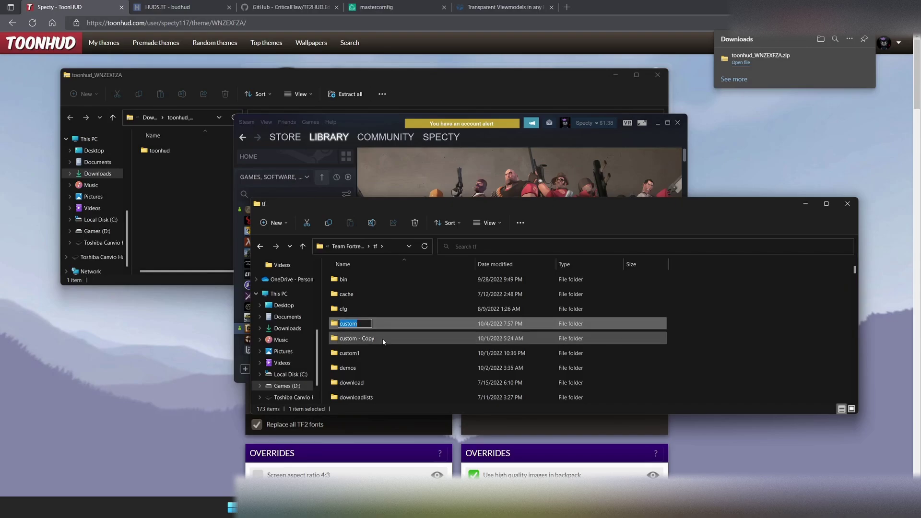
- Cancel the new-folder action and open the custom folder inside tf
right_click(716, 319)
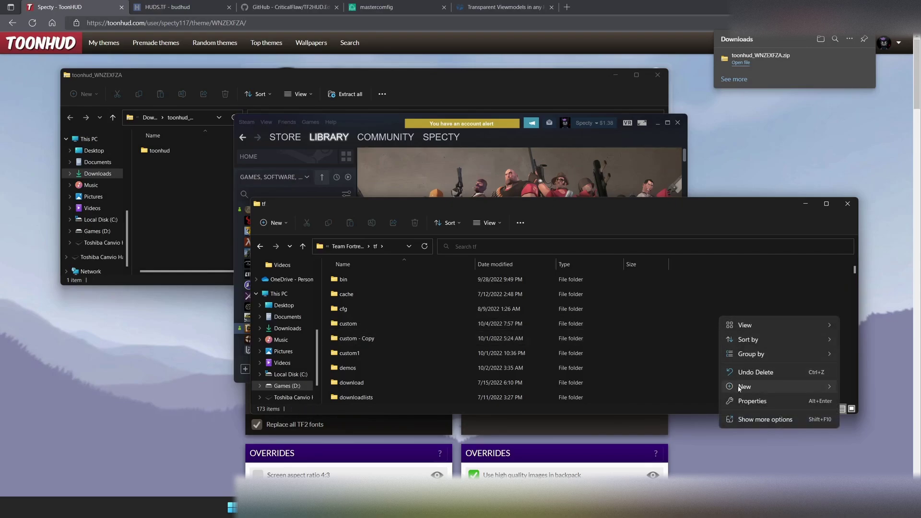
mouse_move(739, 389)
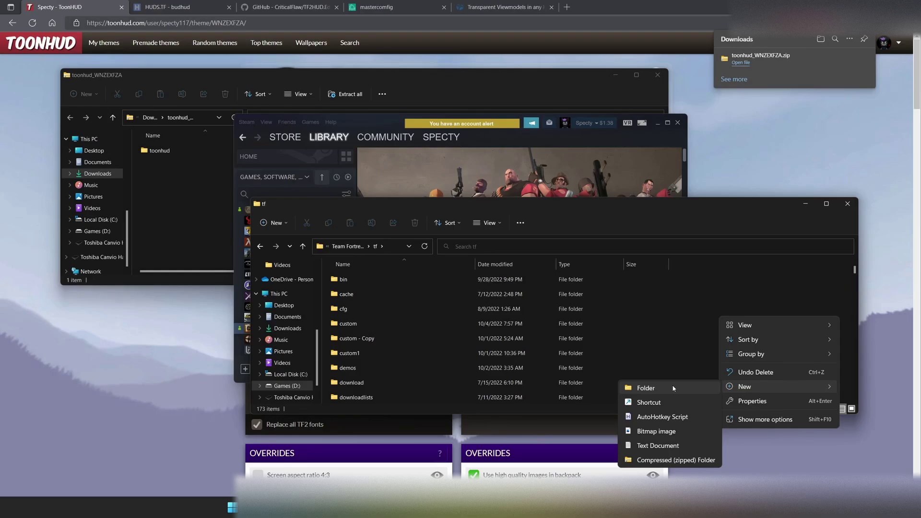
left_click(643, 215)
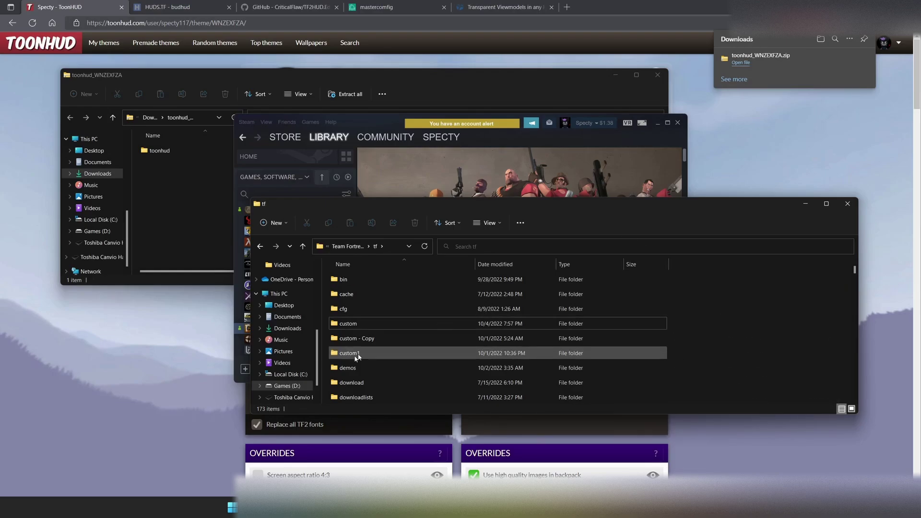
double_click(365, 324)
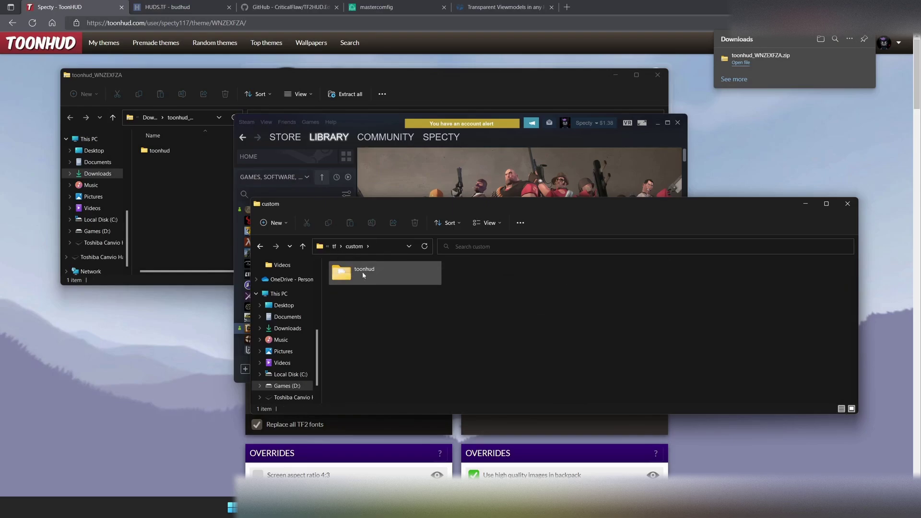
left_click_drag(368, 271, 350, 280)
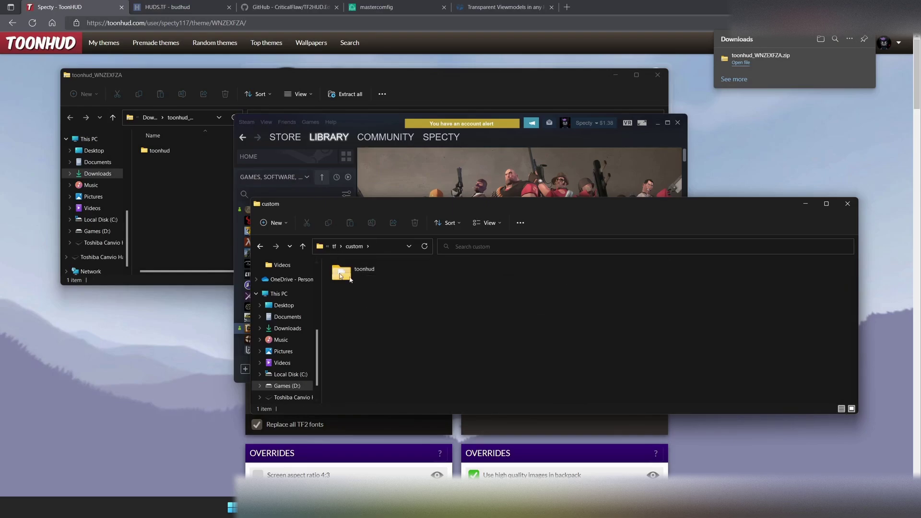
- Drag the toonhud folder from the zip window into the custom folder
left_click(202, 183)
left_click_drag(245, 79, 207, 64)
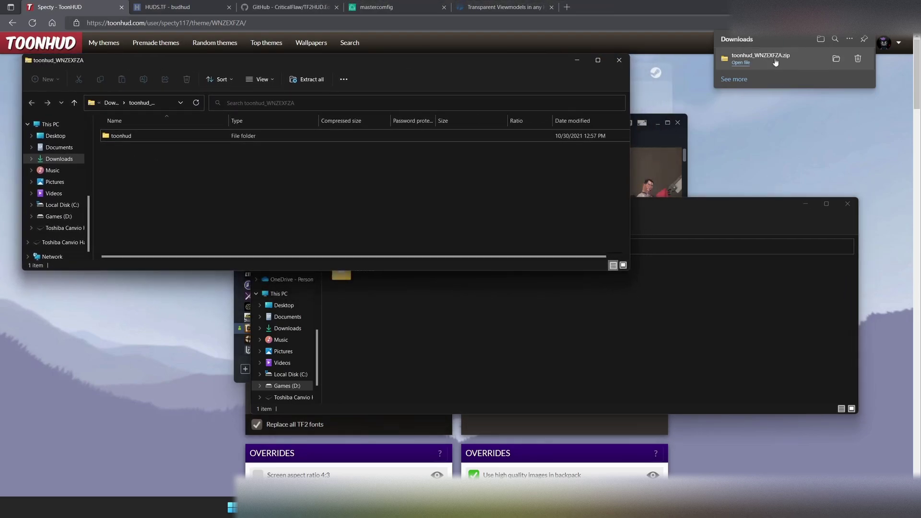
left_click(131, 135)
left_click_drag(131, 136, 416, 301)
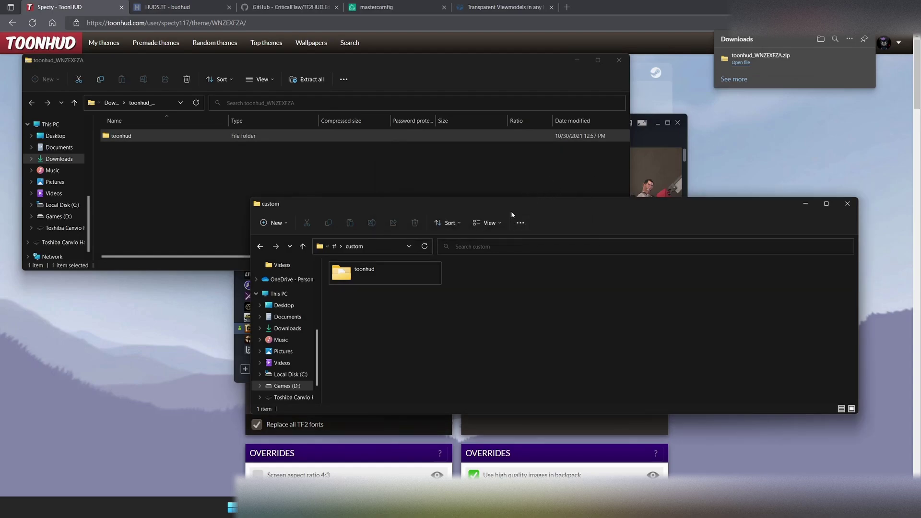
left_click_drag(508, 208, 499, 169)
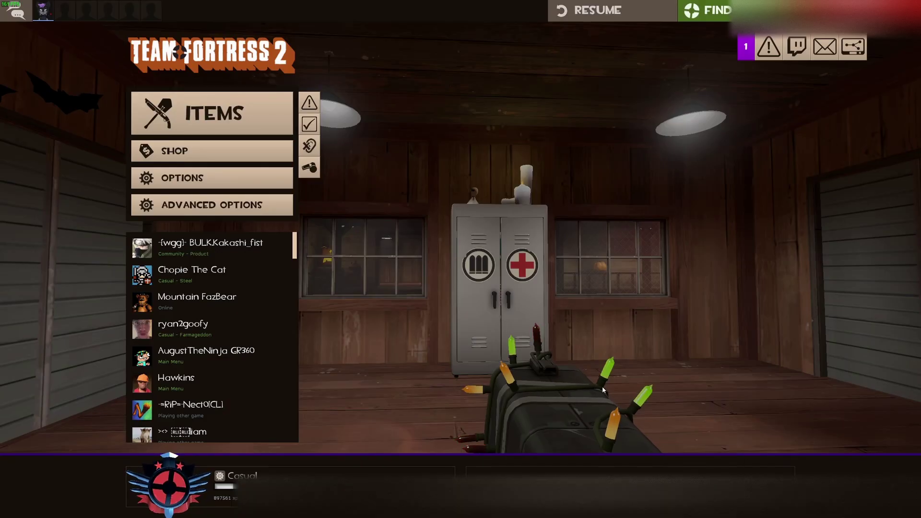
- Switch to the rocket launcher, walk around the room, then open the developer console
key("grave")
key("Escape")
key("1")
key("w")
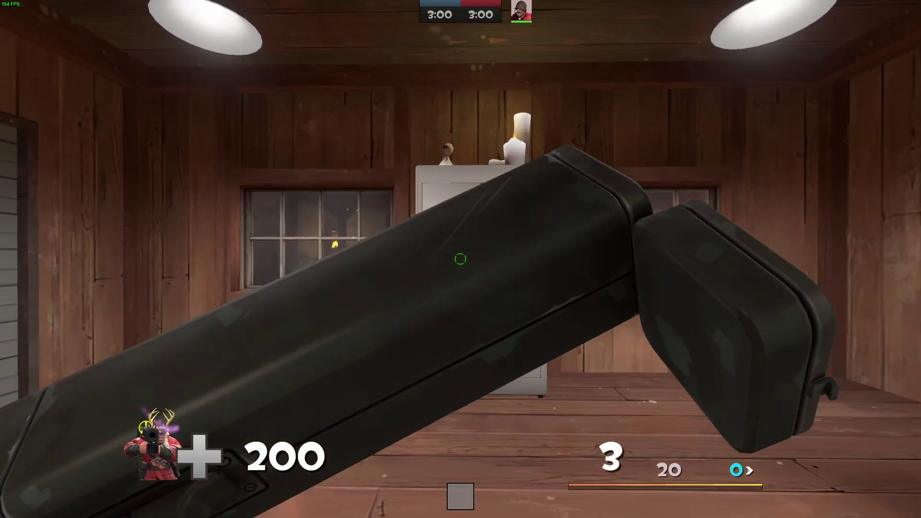
key("s")
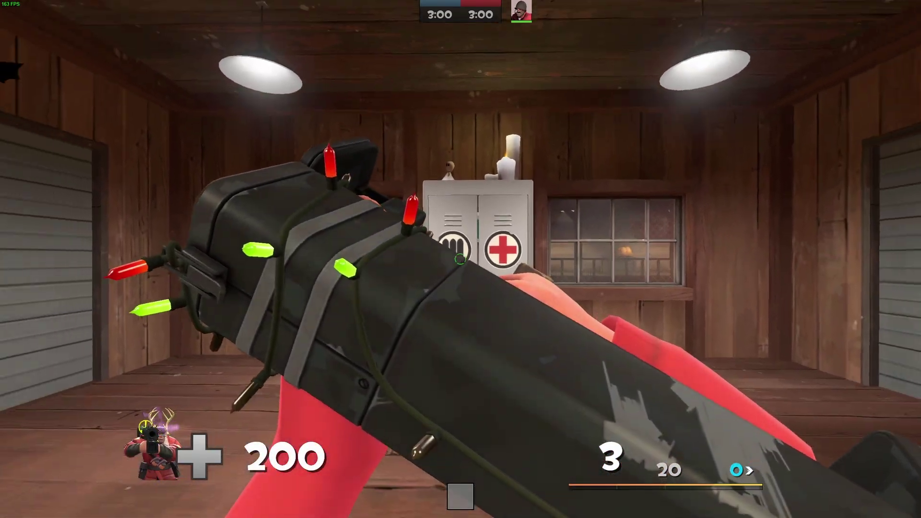
key("s")
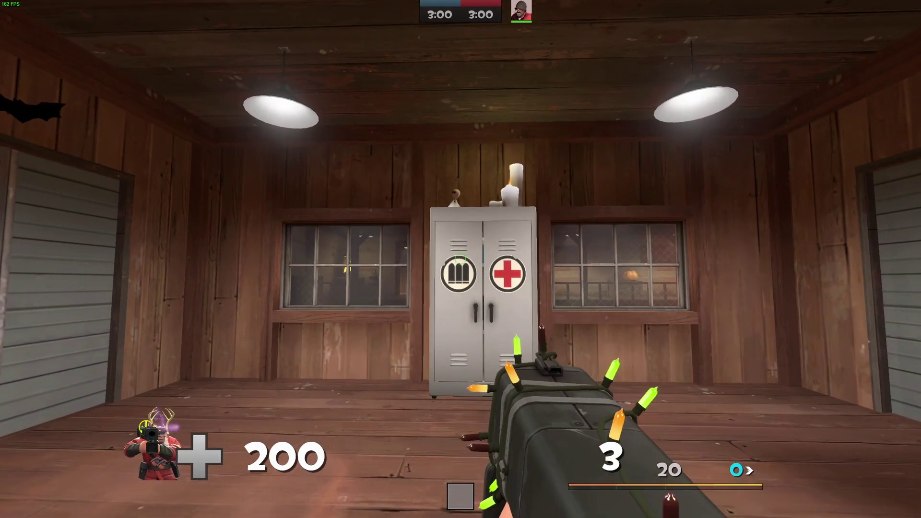
key("grave")
left_click_drag(541, 75, 568, 35)
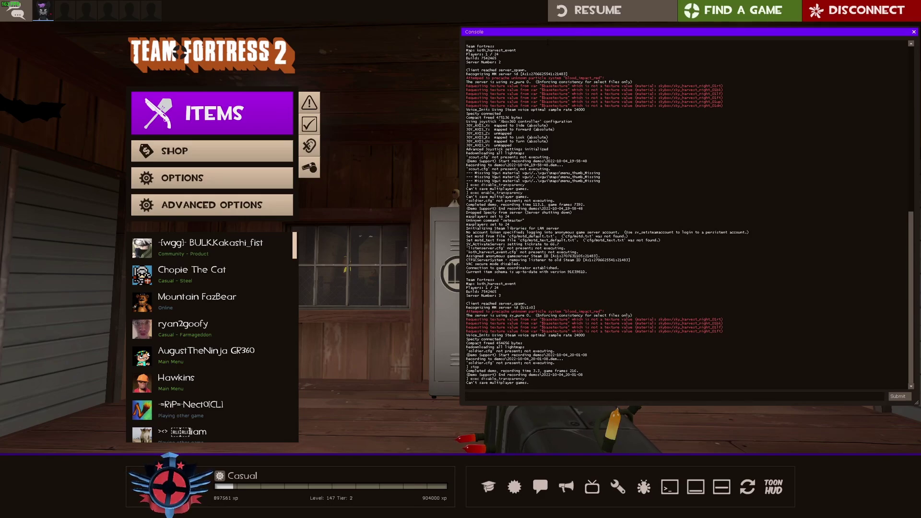
- Widen the developer console and type 'exec enab' into its command line
left_click_drag(567, 33, 553, 36)
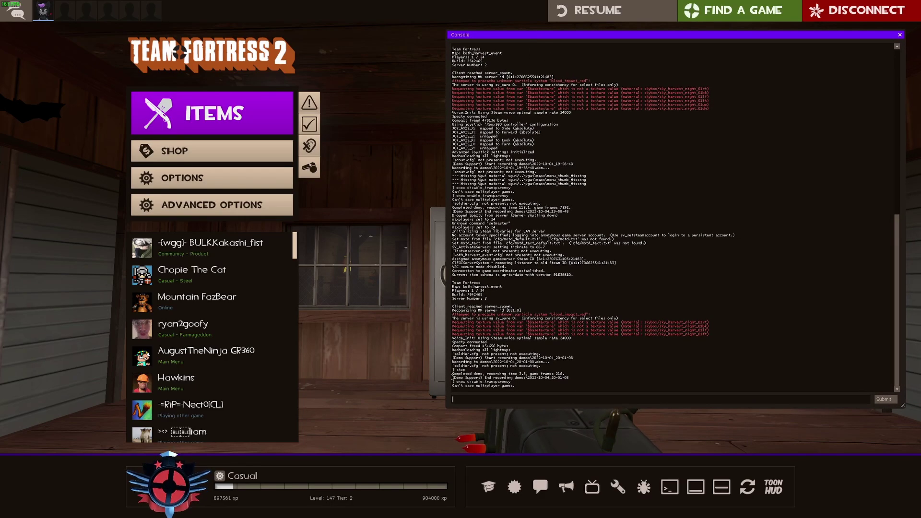
left_click_drag(447, 408, 327, 447)
type("exec")
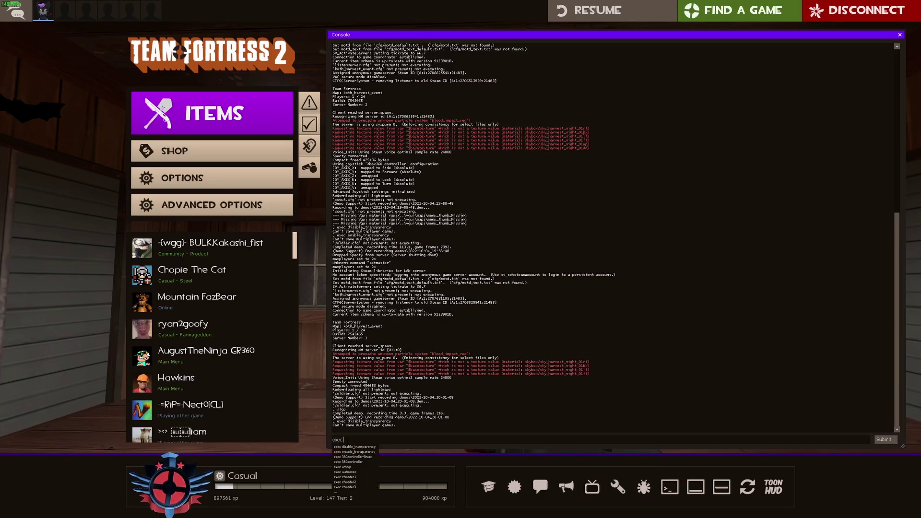
type(" enab")
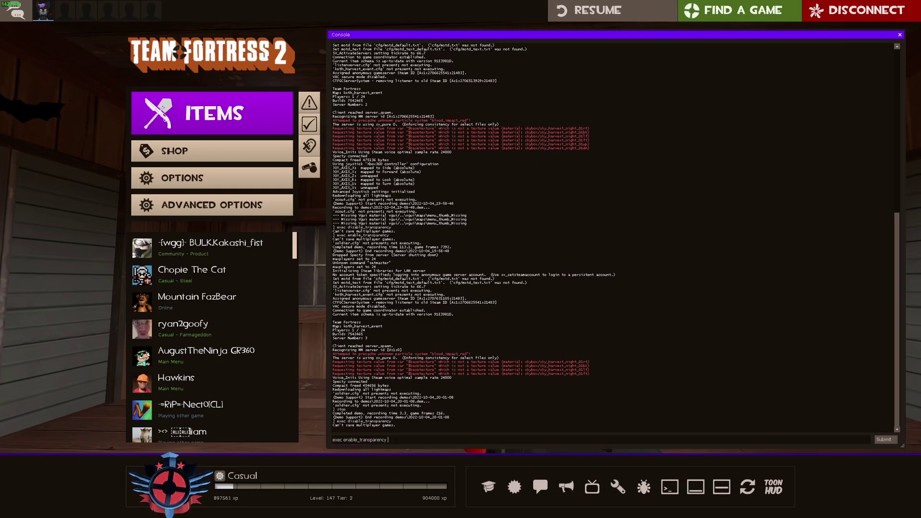
- Run the enable_transparency config from the console and inspect the rocket launcher
key("Escape")
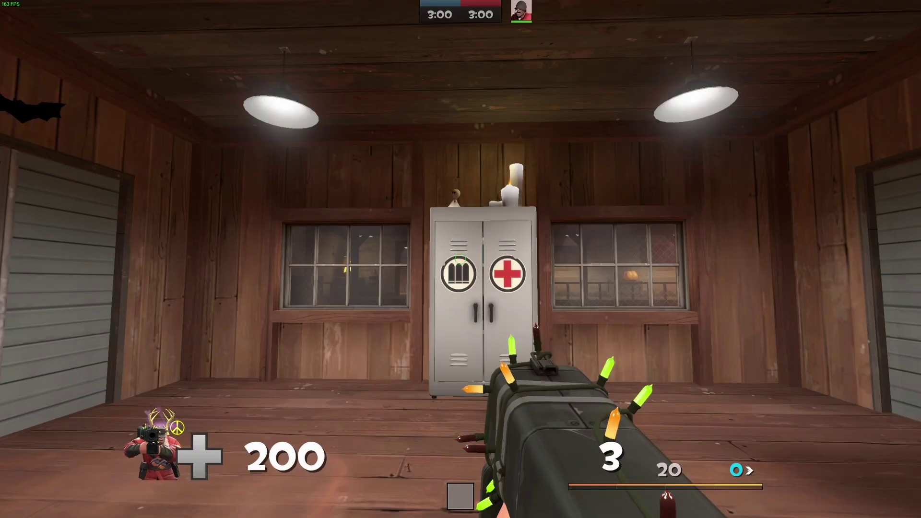
key("f")
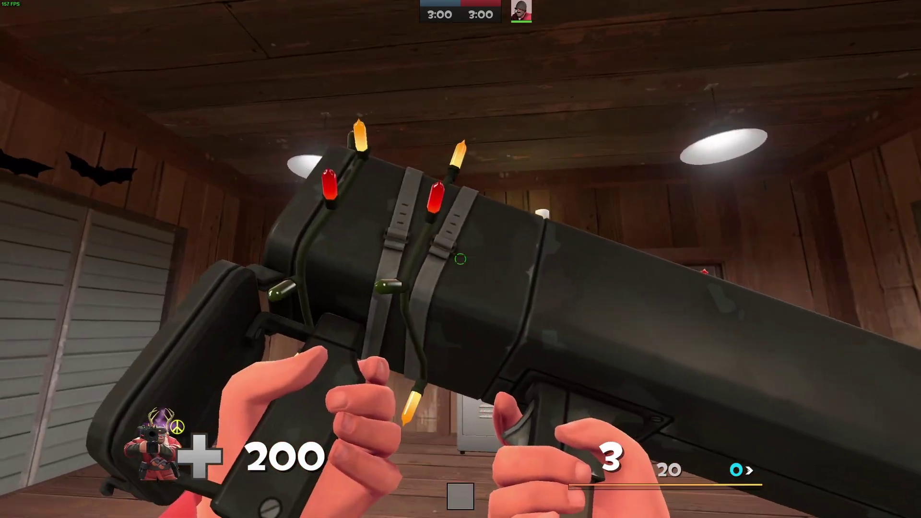
key("grave")
key("Return")
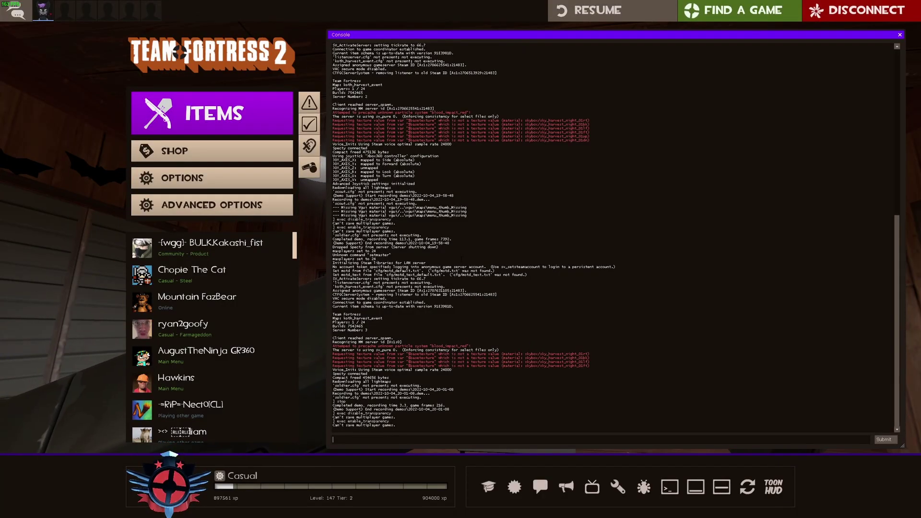
key("Escape")
key("f")
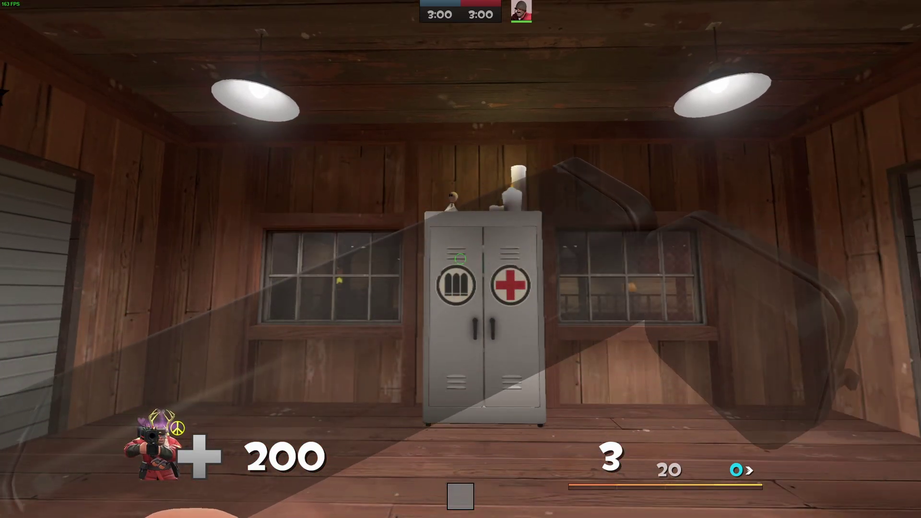
- Walk by the locker, swapping between rocket launcher and bottle to check their transparency
key("f")
key("s")
key("w")
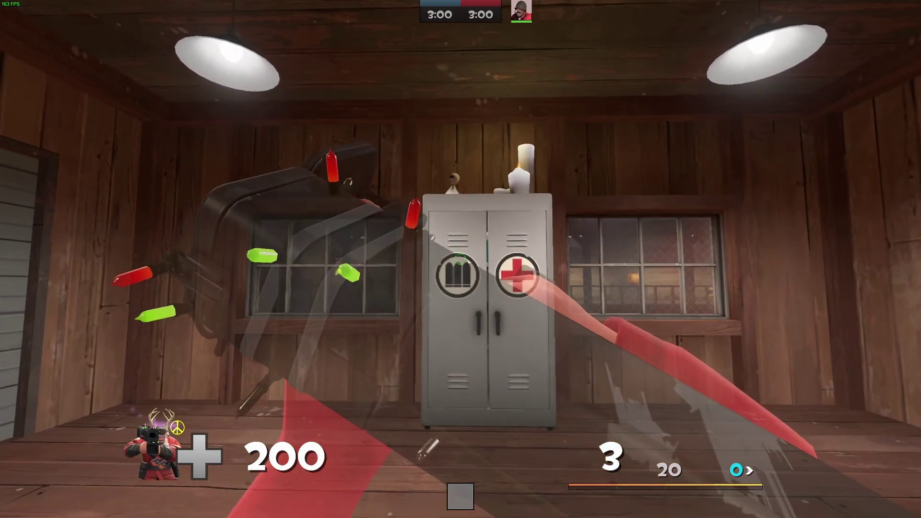
key("s")
key("3")
key("1")
key("3")
key("1")
key("f")
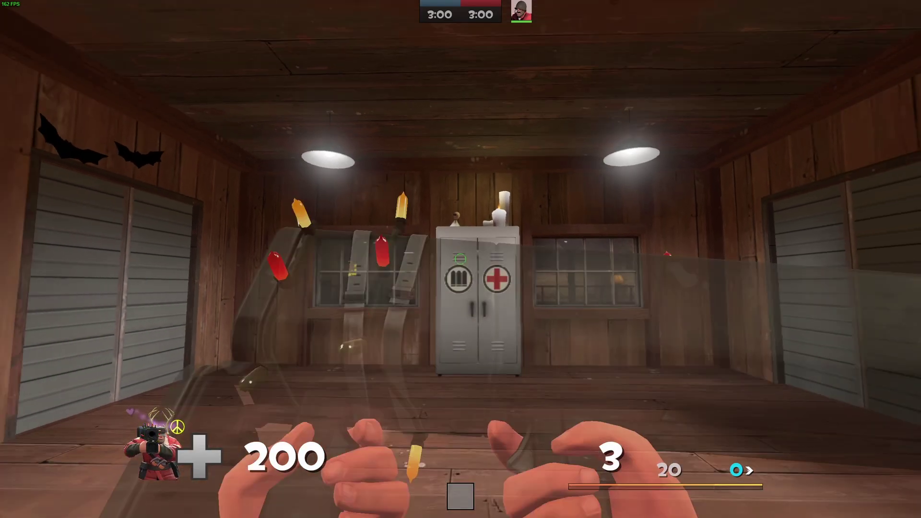
key("w")
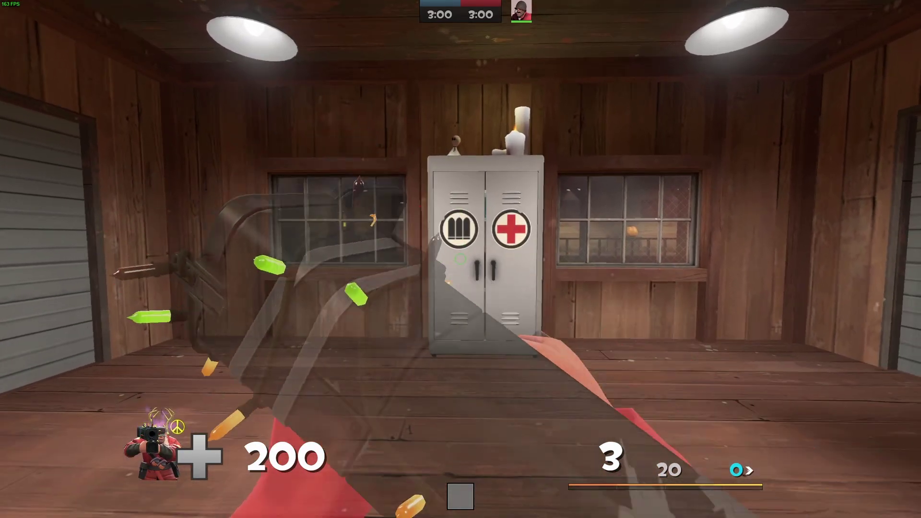
- Run exec disable_transparency in the developer console
key("grave")
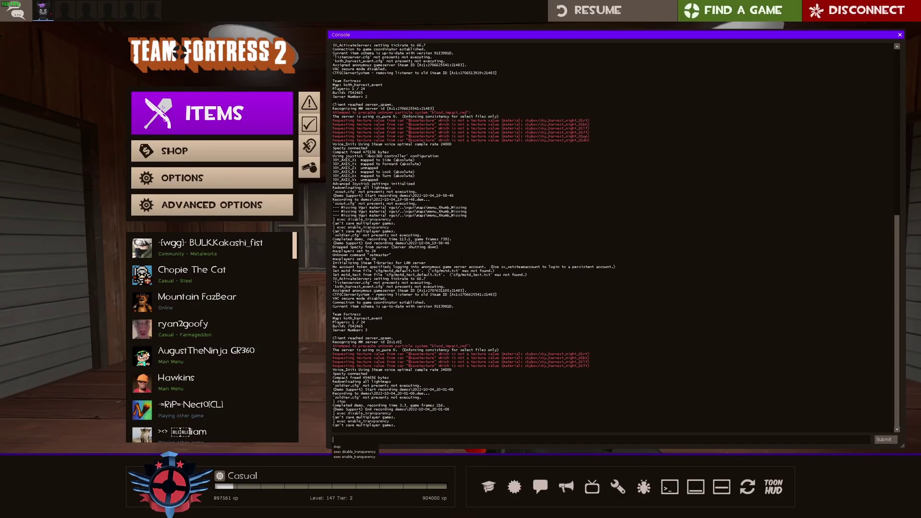
type("exec disable_transparency")
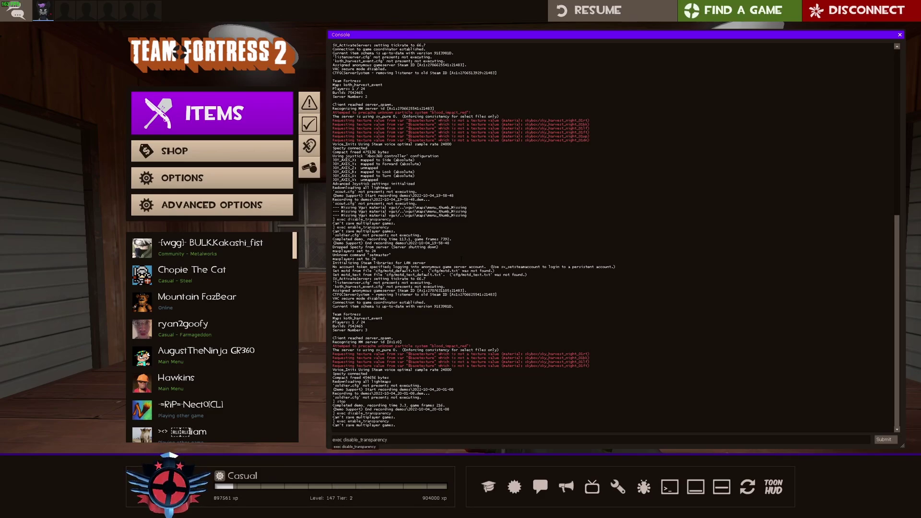
key("Return")
- Fire a rocket and walk near the locker to check the now-solid rocket launcher
key("f")
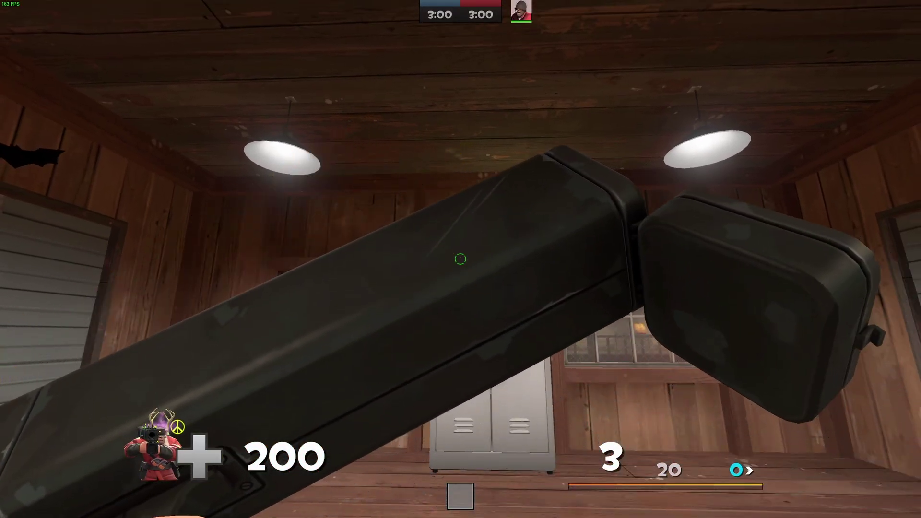
left_click(461, 259)
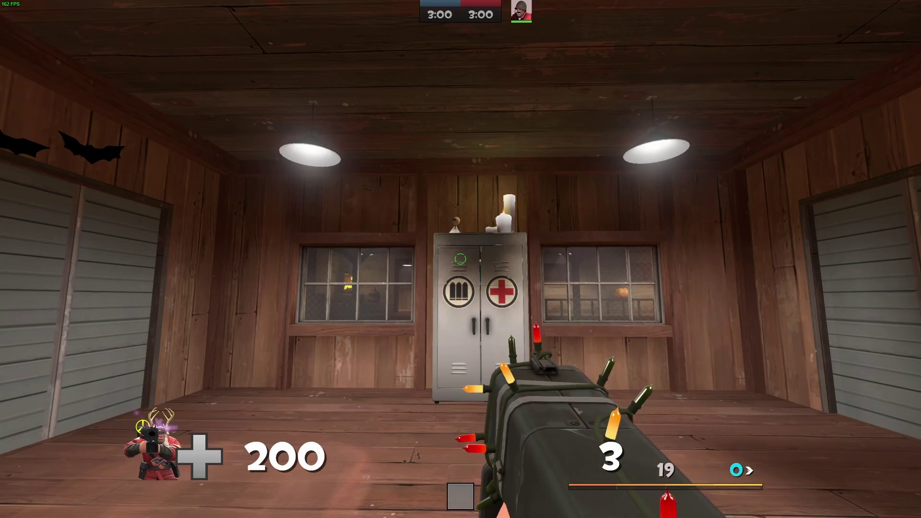
key("w")
key("s")
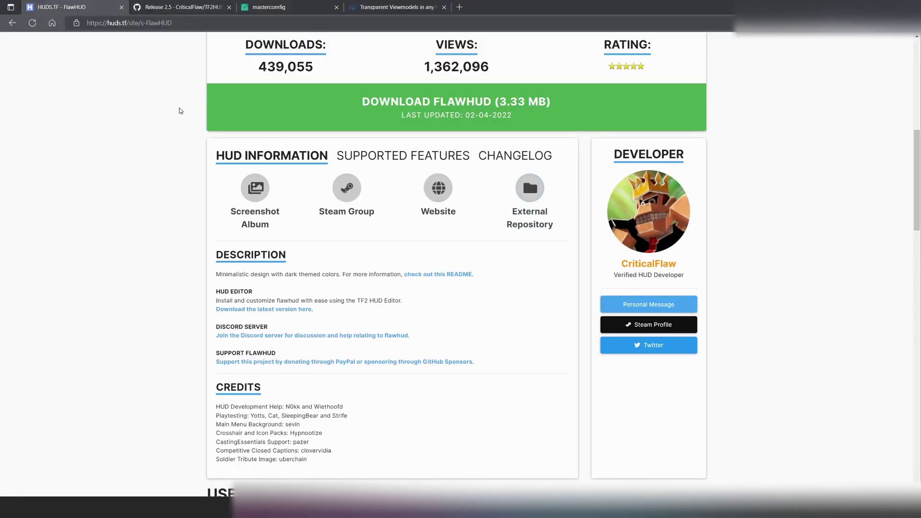
- Scroll the FlawHUD description to its HUD EDITOR section and highlight that heading
scroll(146, 140, "up", 7)
scroll(140, 126, "up", 2)
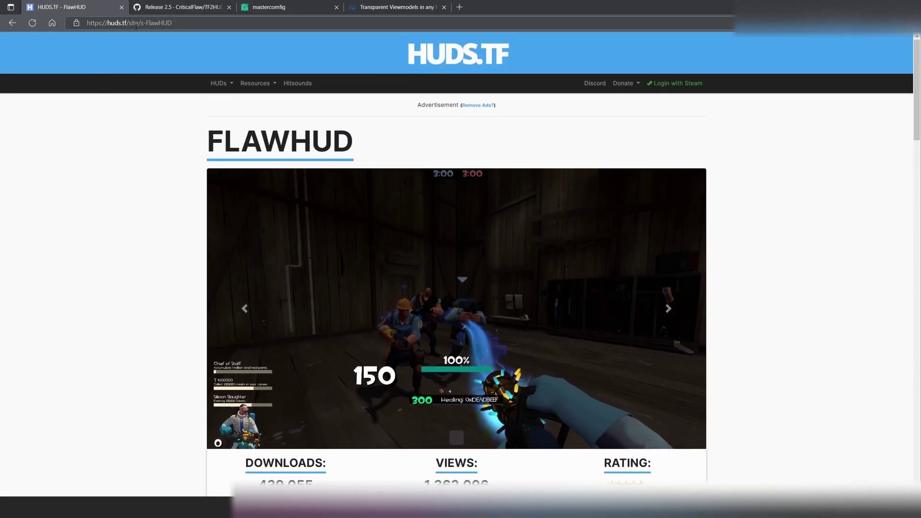
scroll(142, 48, "down", 2)
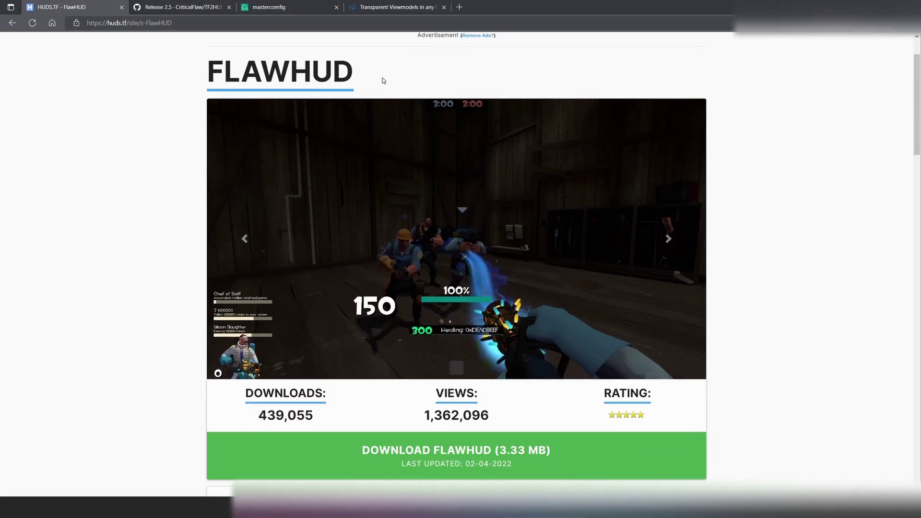
scroll(384, 81, "down", 6)
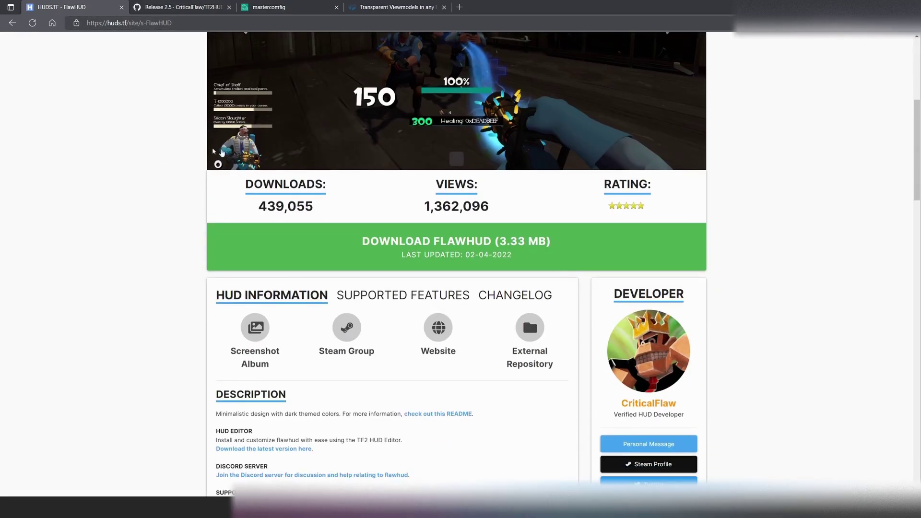
scroll(261, 159, "up", 8)
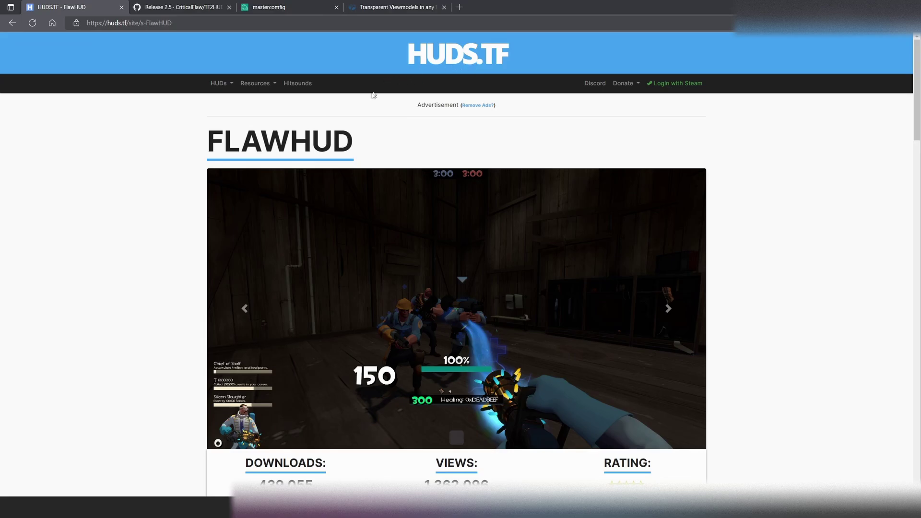
scroll(205, 199, "down", 6)
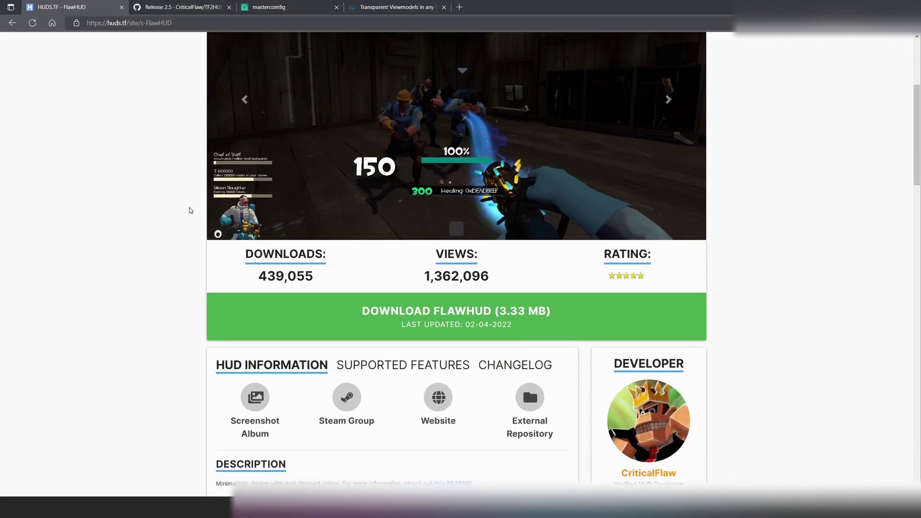
scroll(191, 210, "down", 4)
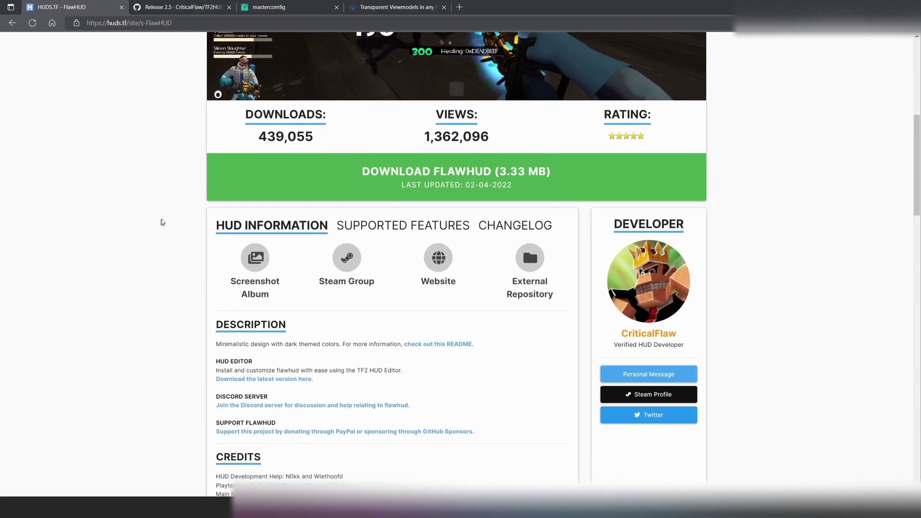
scroll(159, 165, "down", 2)
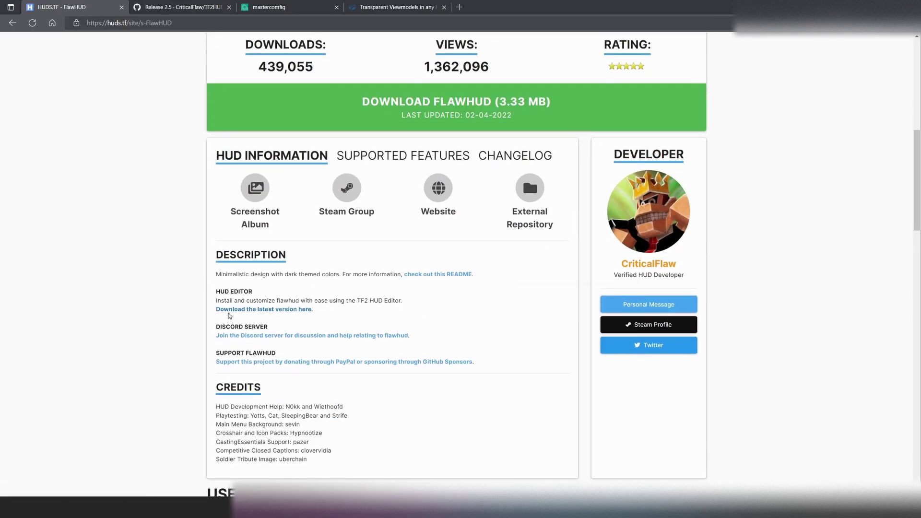
left_click_drag(217, 294, 253, 293)
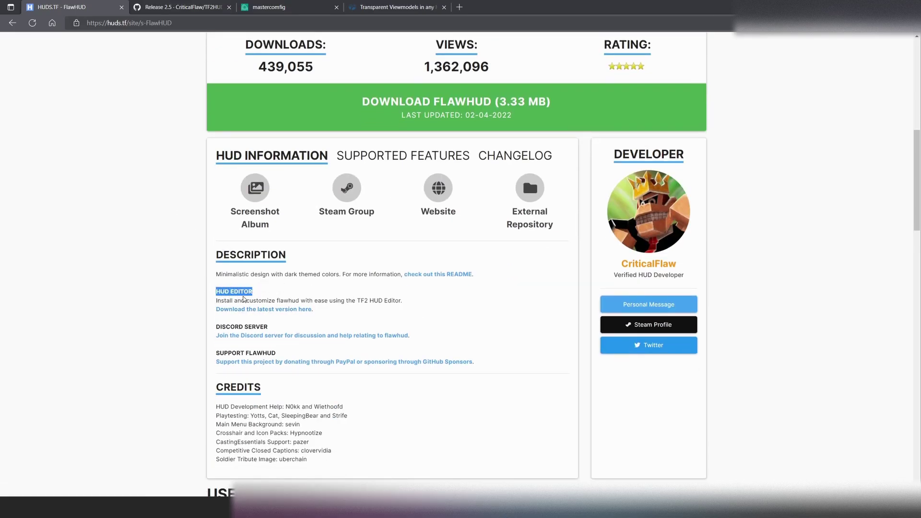
left_click(220, 303)
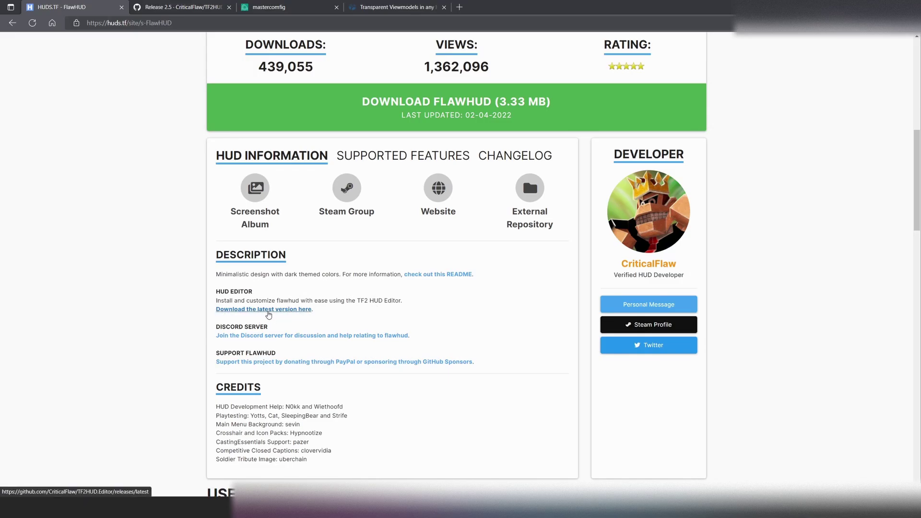
- Review the TF2HUD.Editor 2.5 release notes, including the .NET version, then download tf2-hud-editor.zip from Assets
left_click(149, 8)
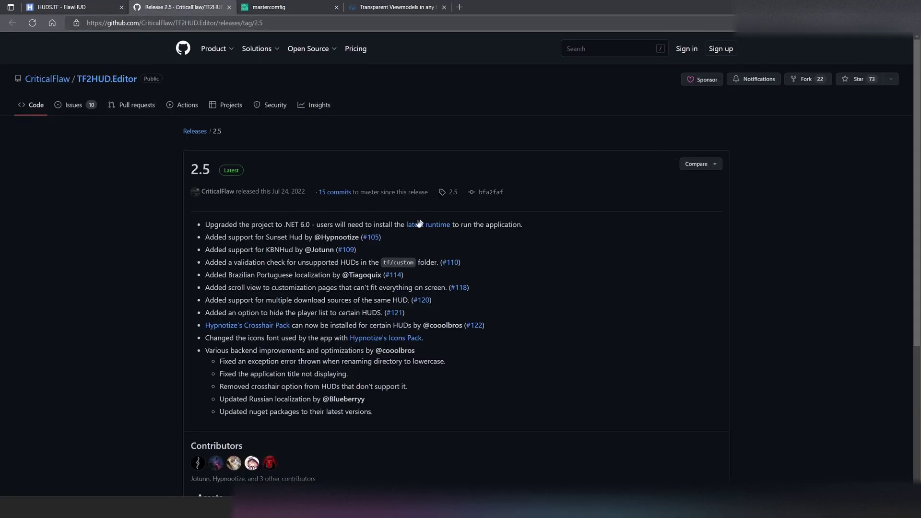
scroll(403, 225, "down", 2)
scroll(306, 140, "up", 2)
scroll(212, 232, "down", 2)
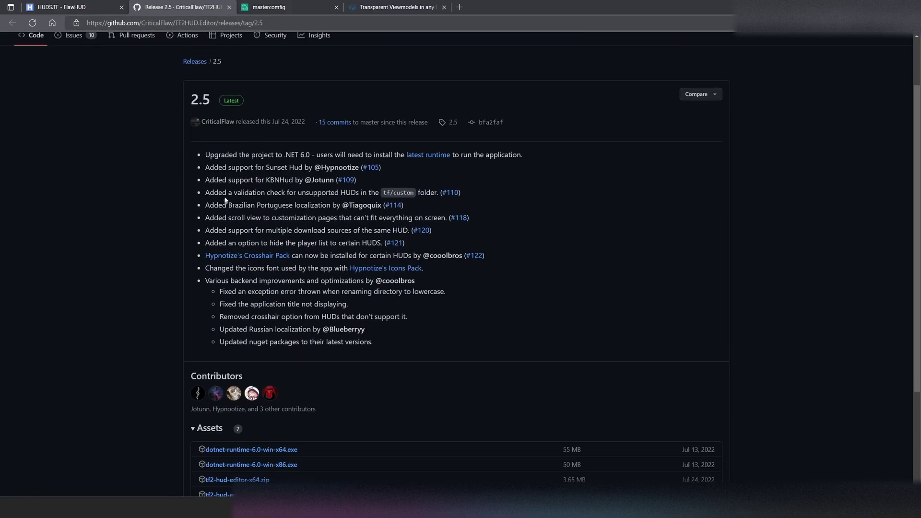
left_click_drag(212, 154, 276, 154)
left_click(288, 163)
left_click_drag(304, 154, 315, 155)
left_click(389, 155)
scroll(309, 321, "down", 3)
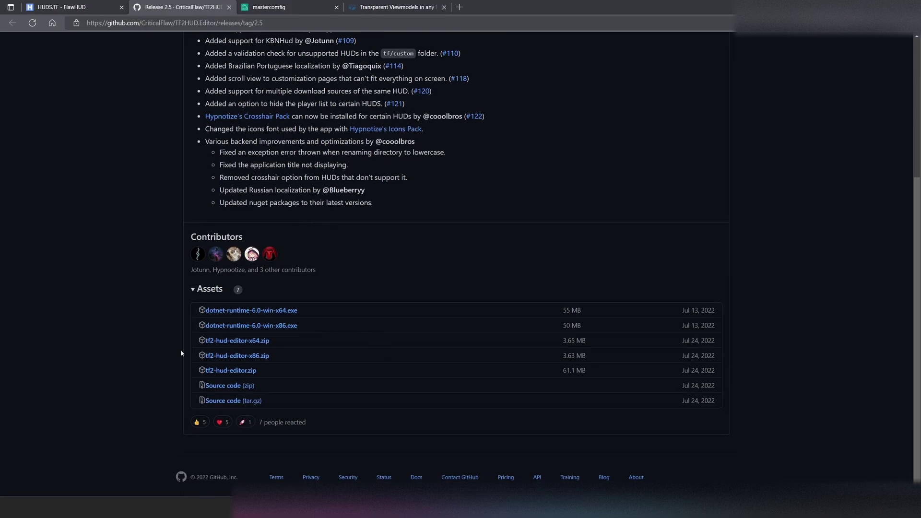
left_click(239, 373)
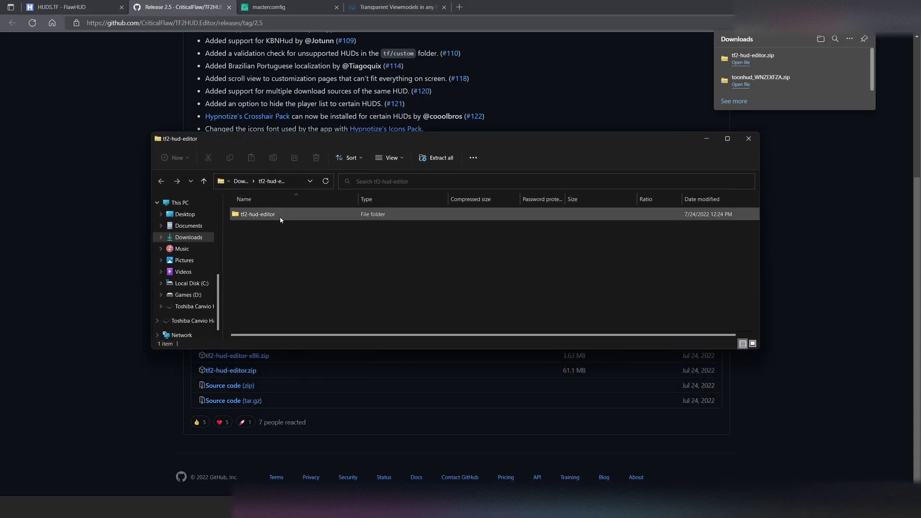
- Look inside the zip's tf2-hud-editor folder, then return to Downloads
left_click(256, 217)
double_click(255, 217)
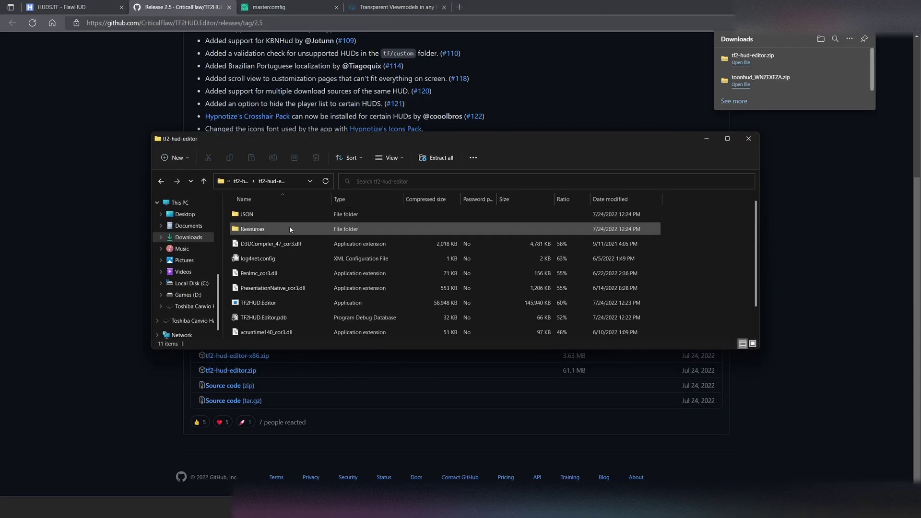
left_click(242, 185)
left_click(241, 184)
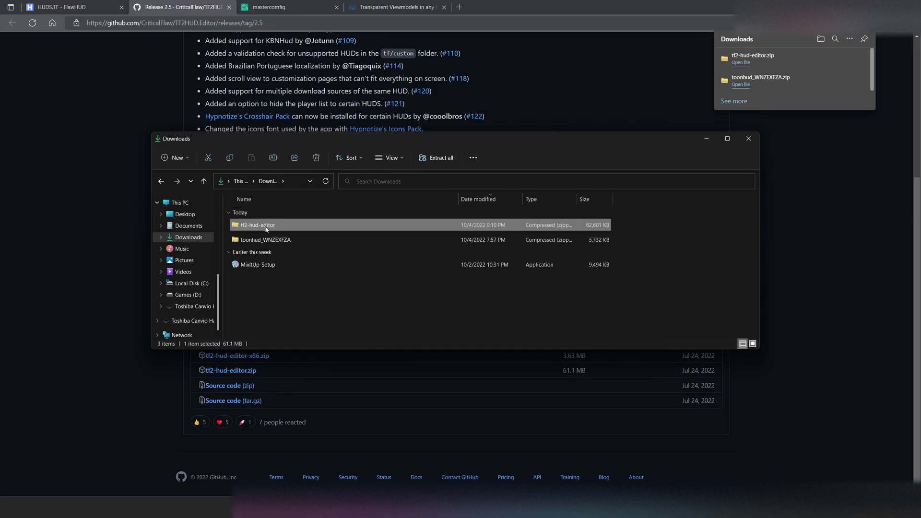
- Extract tf2-hud-editor.zip, open the extracted tf2-hud-editor folder and launch TF2HUD.Editor
right_click(257, 230)
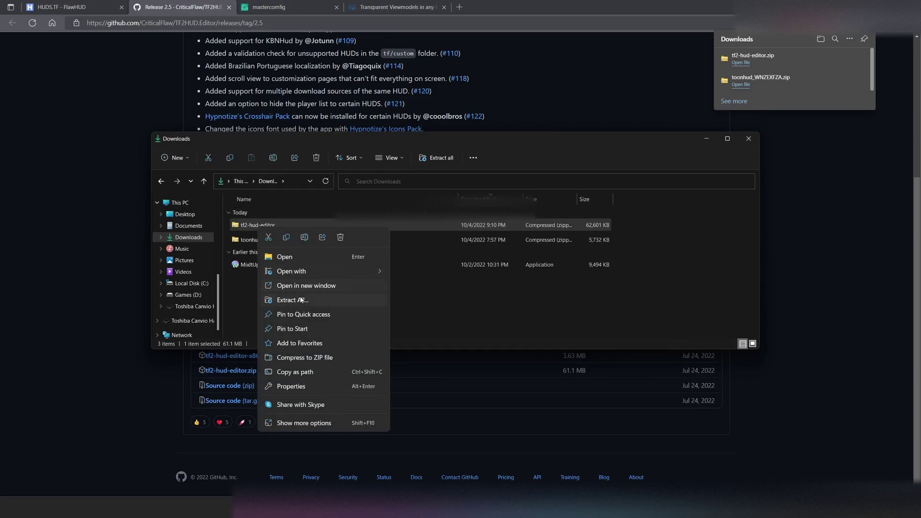
left_click(301, 301)
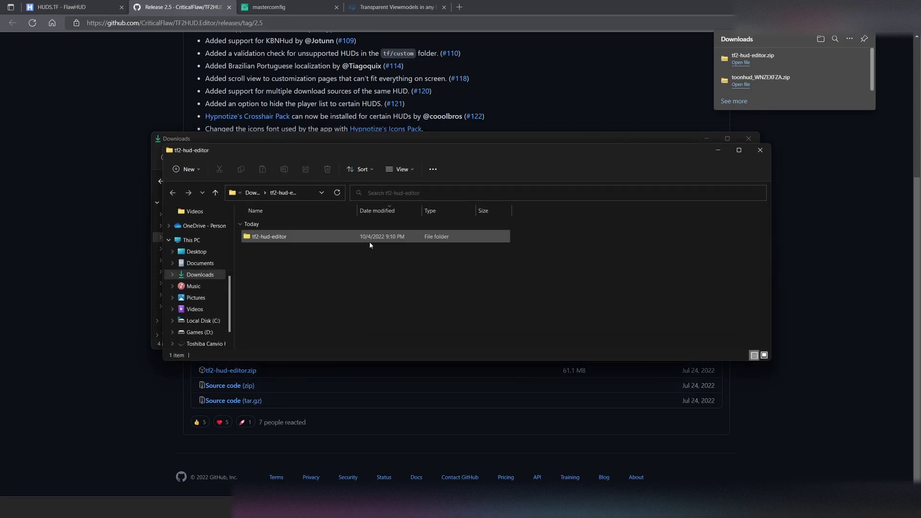
left_click_drag(302, 157, 274, 143)
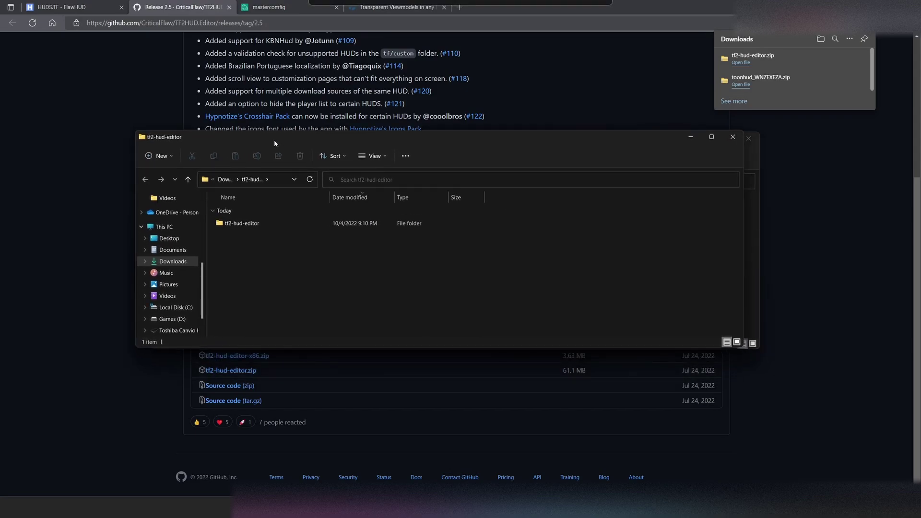
double_click(259, 225)
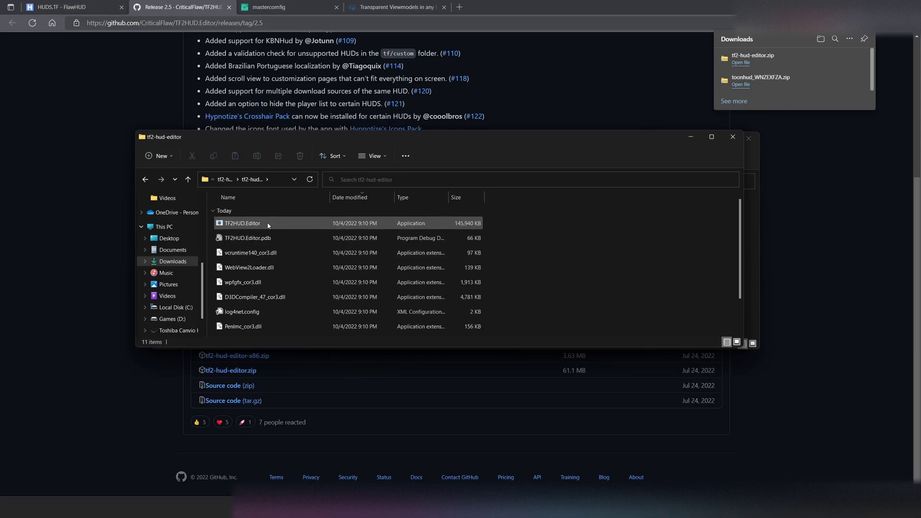
left_click(261, 224)
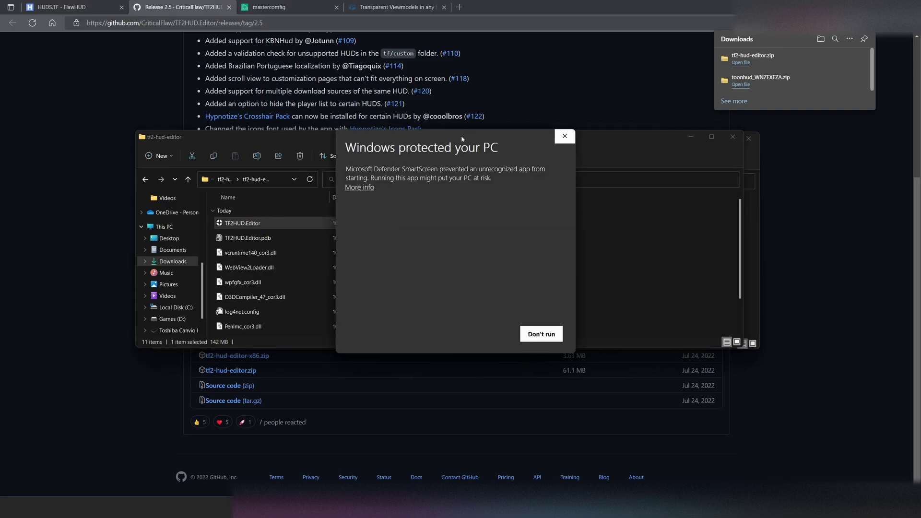
- Choose More info and Run anyway so TF2HUD.Editor starts and shows its folder picker
left_click_drag(461, 136, 400, 104)
left_click(307, 155)
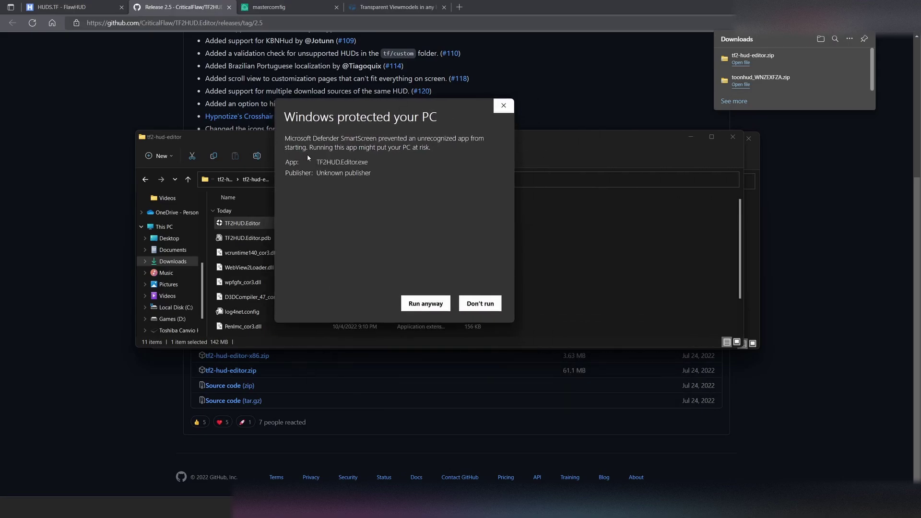
left_click(422, 304)
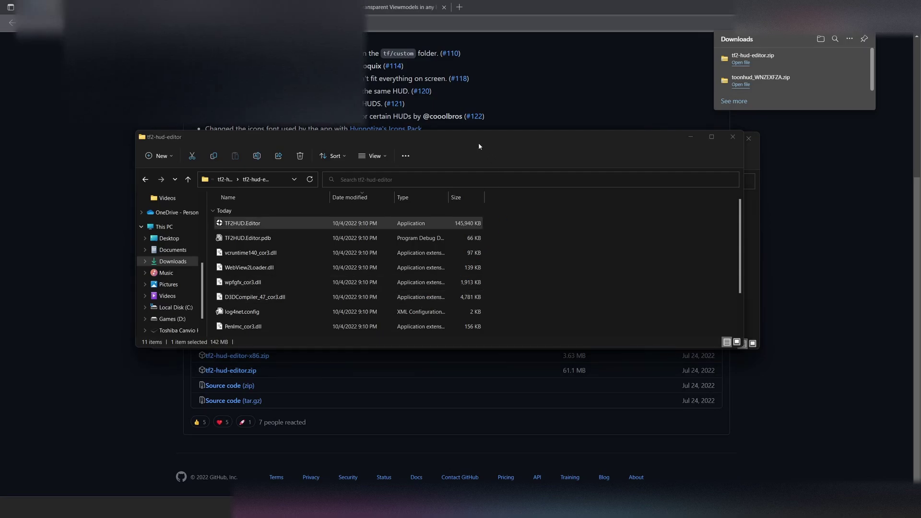
left_click_drag(297, 20, 502, 108)
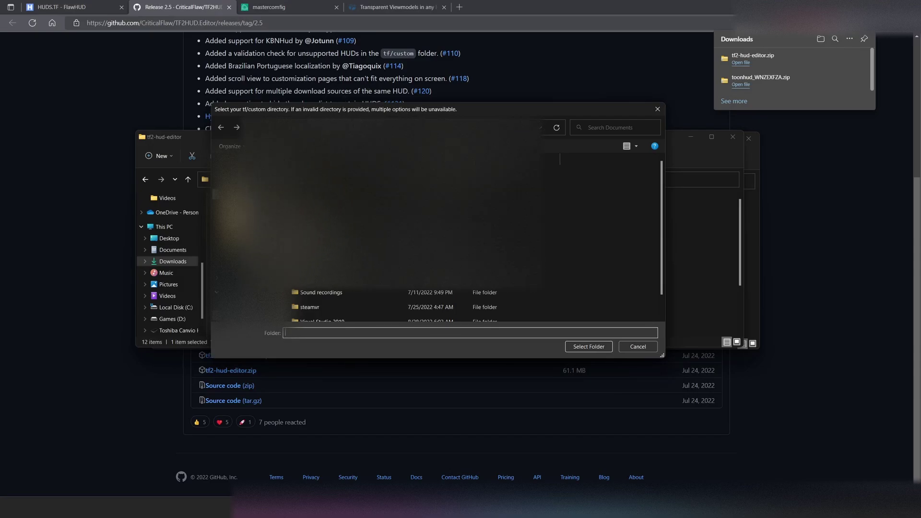
- Pick D:\SteamLibrary\steamapps\common\Team Fortress 2\tf\custom as the HUD install folder
left_click(247, 216)
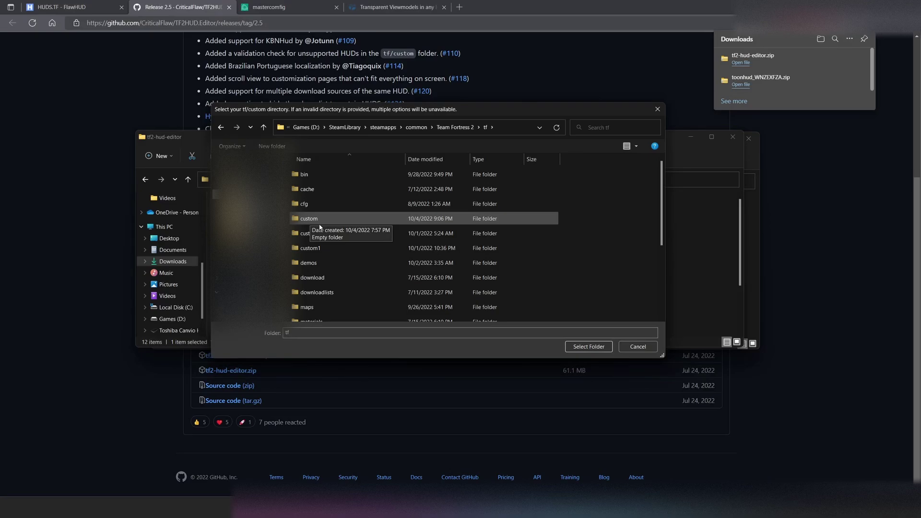
left_click(319, 224)
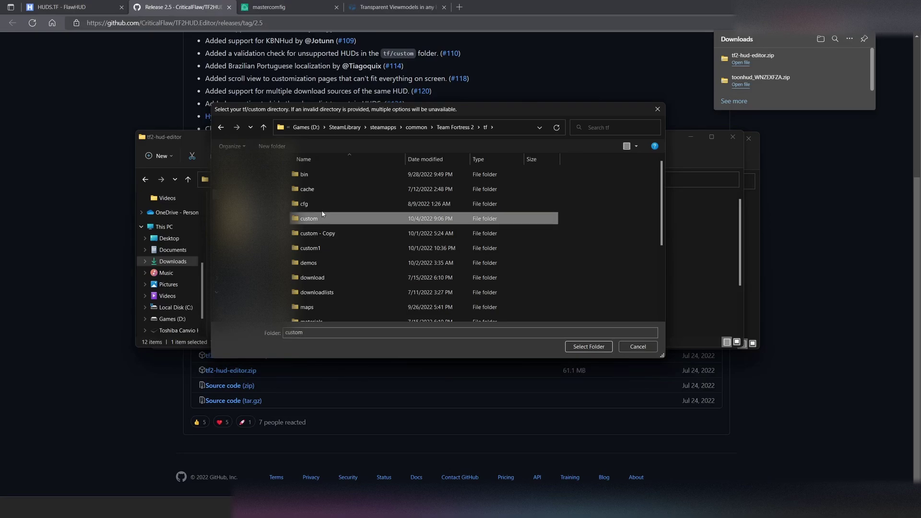
left_click(586, 349)
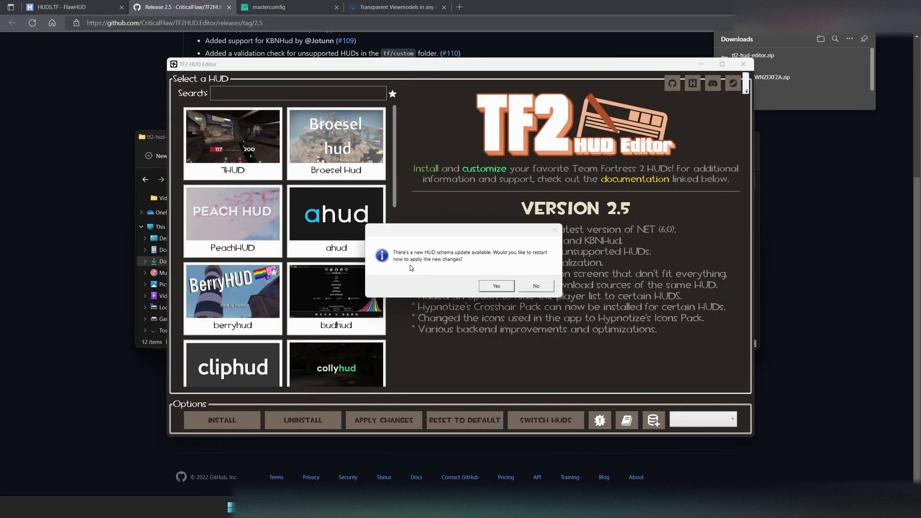
- Accept the schema-update restart, then scroll through the Select a HUD tiles
left_click(496, 287)
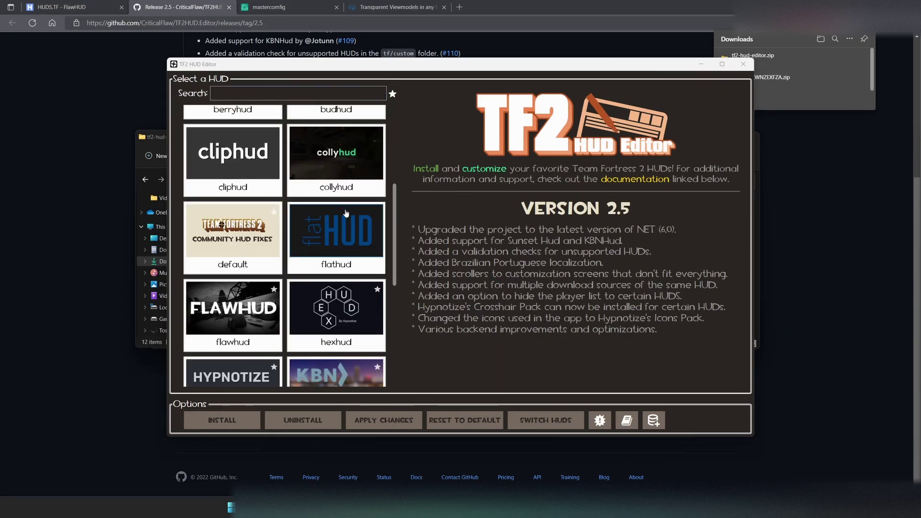
scroll(307, 201, "up", 5)
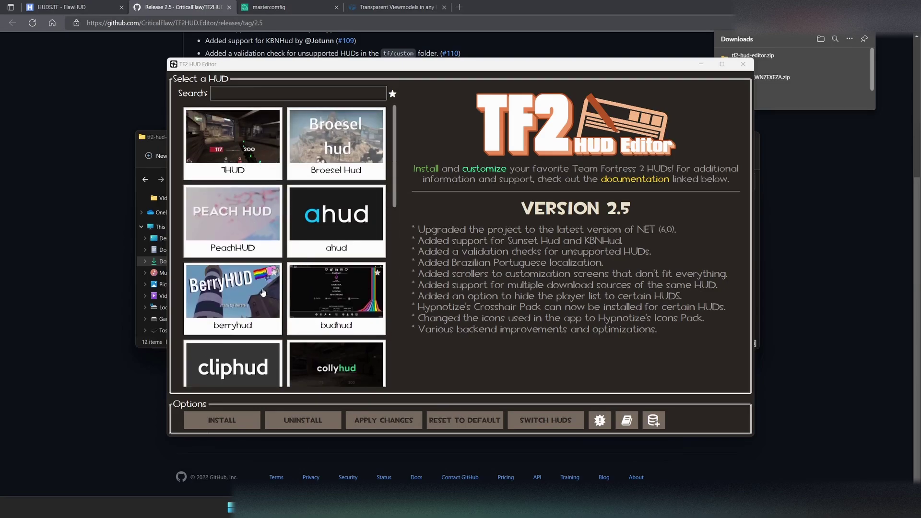
scroll(259, 295, "down", 1)
scroll(237, 254, "down", 1)
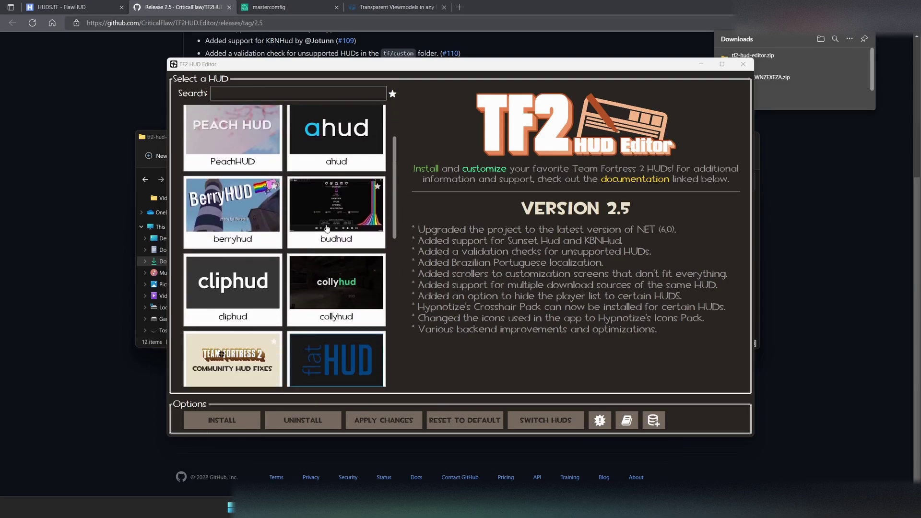
scroll(202, 268, "down", 1)
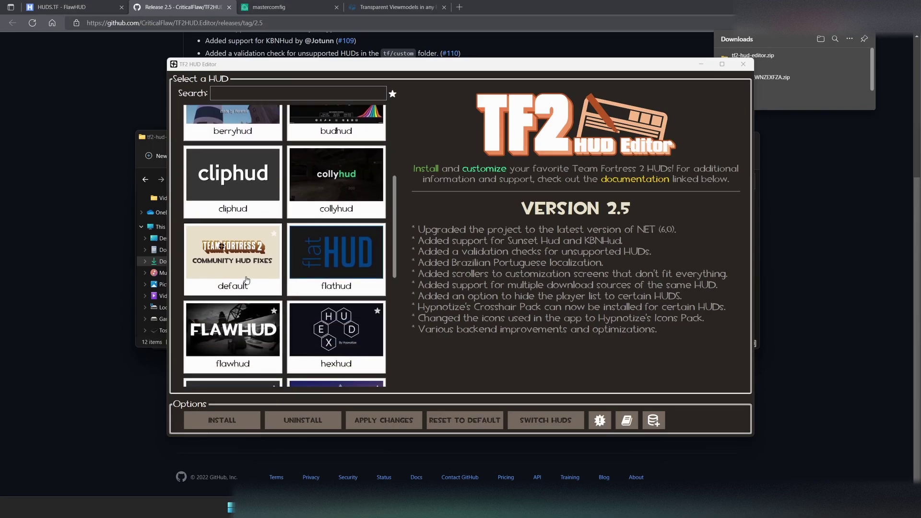
scroll(211, 288, "down", 1)
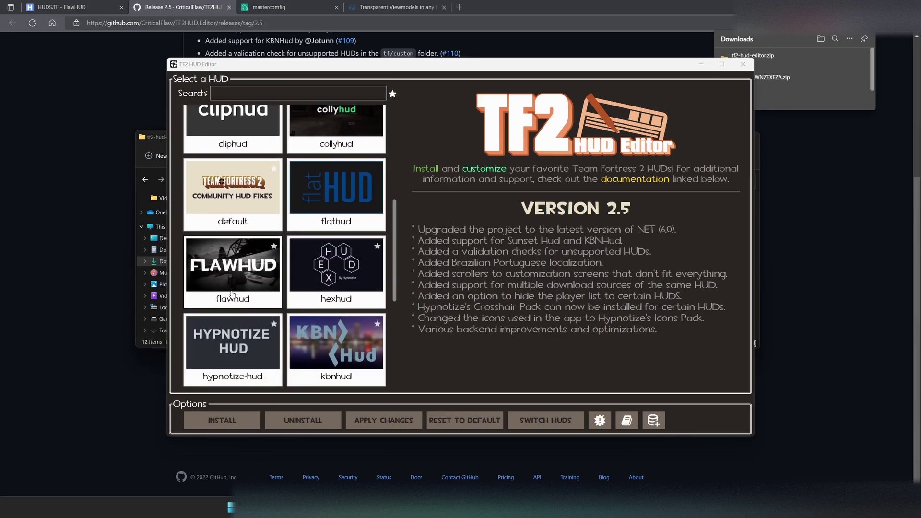
scroll(309, 148, "up", 1)
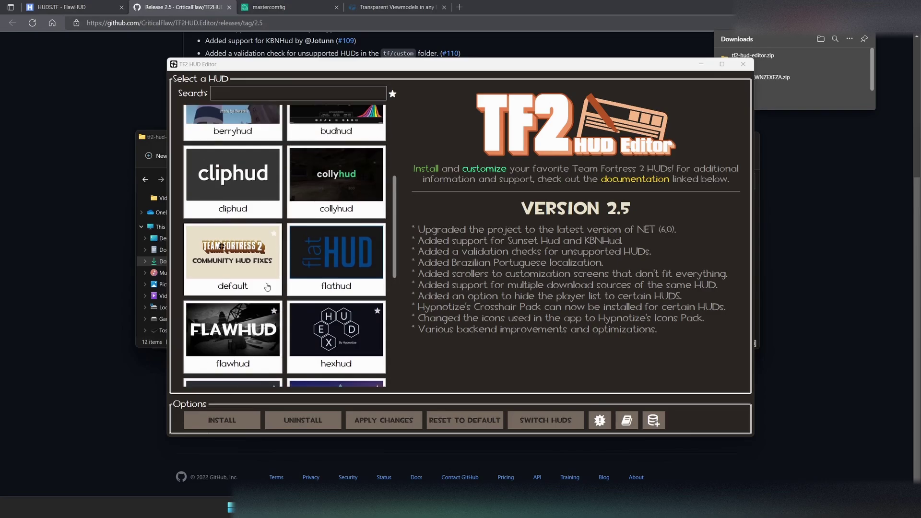
- View budhud's and flawhud's customization pages, returning to the HUD gallery after each
left_click(327, 138)
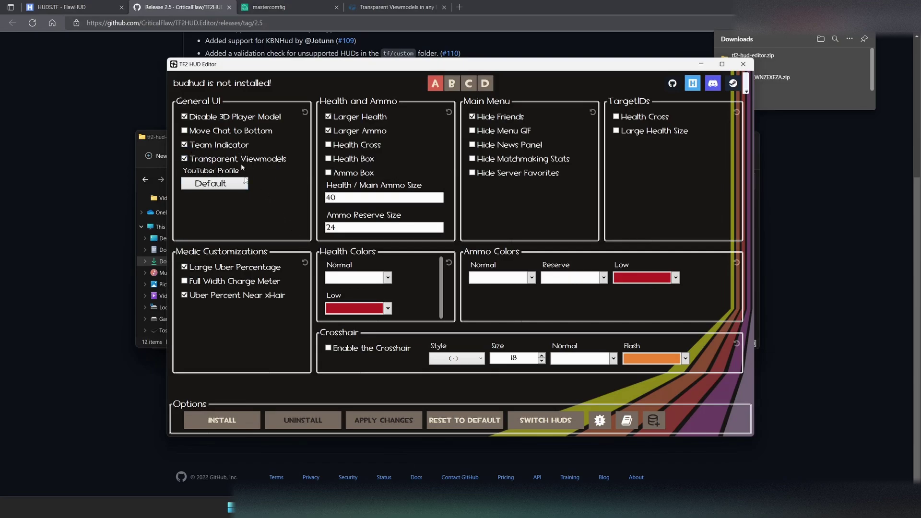
left_click(544, 423)
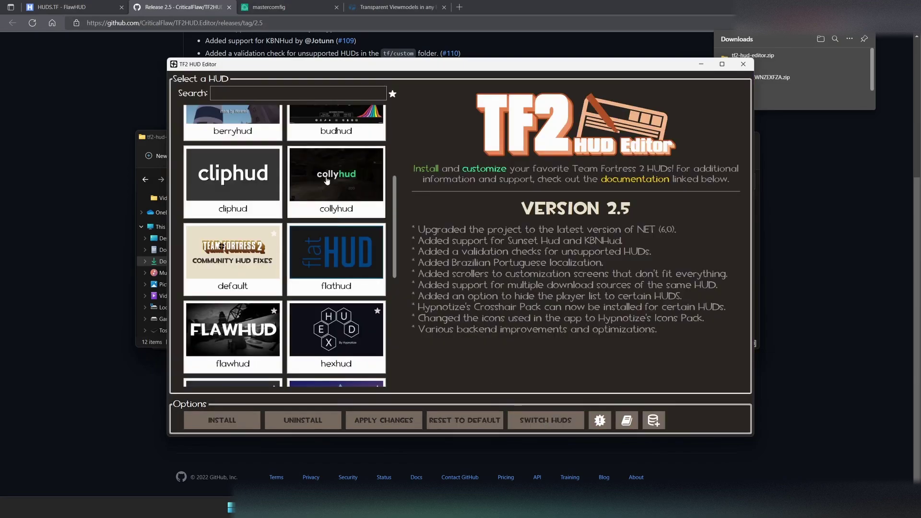
left_click(240, 325)
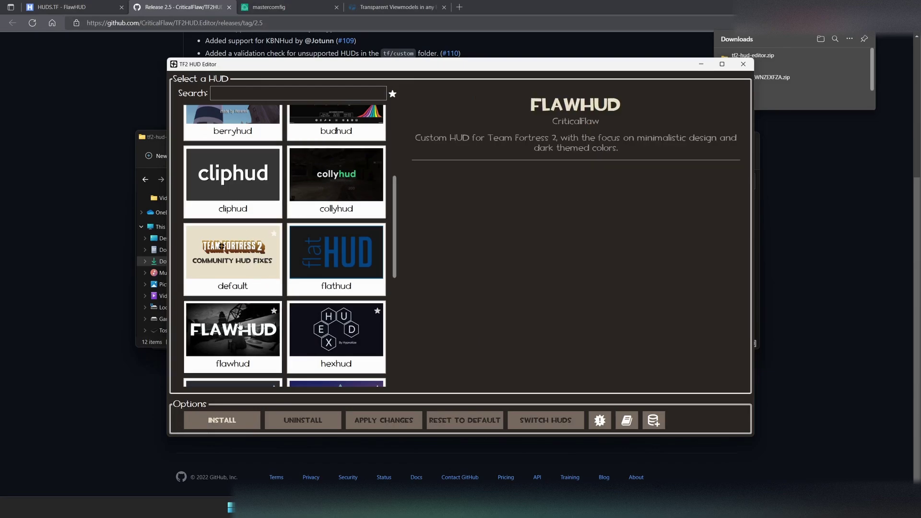
left_click(239, 326)
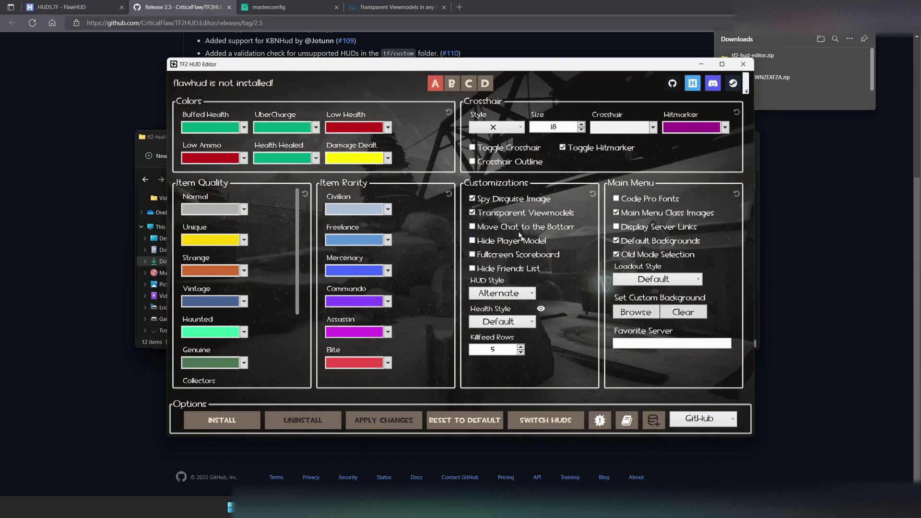
left_click(557, 425)
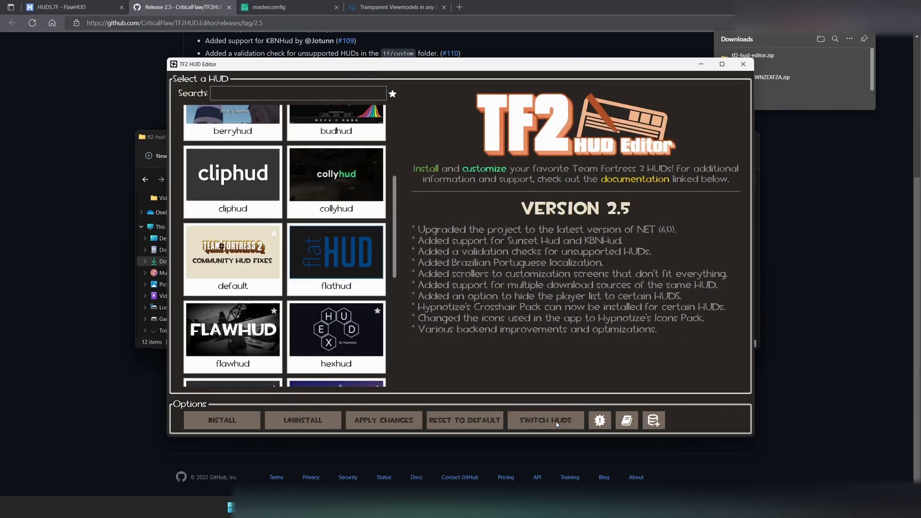
- Choose the default HUD, tick Transparent Viewmodels in its customization, and install it
left_click(234, 256)
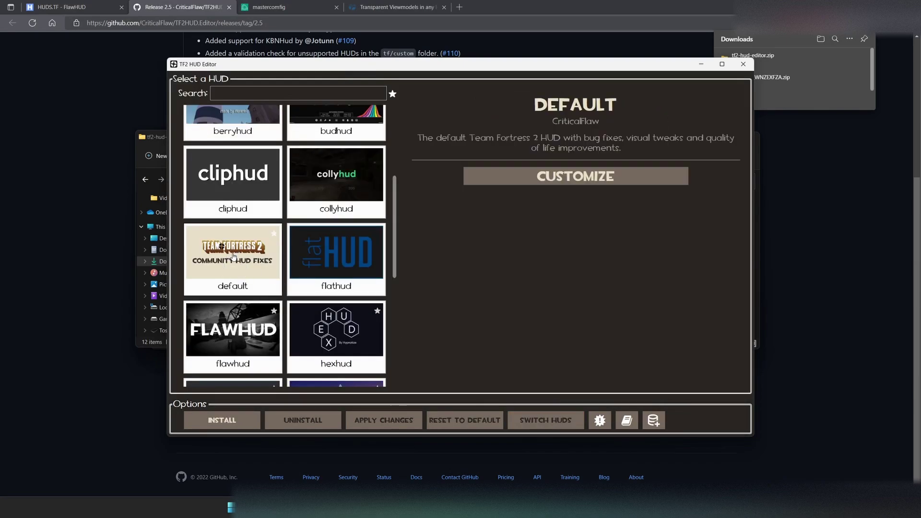
left_click(576, 176)
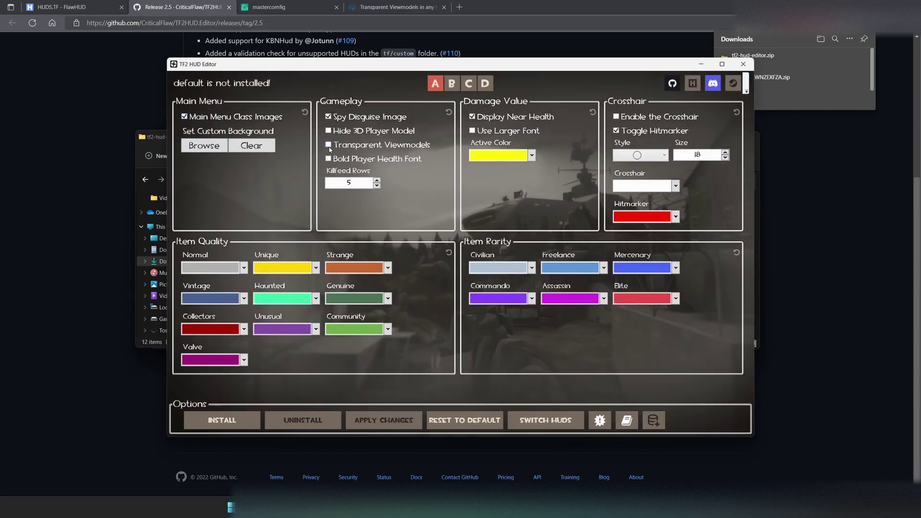
left_click(330, 146)
left_click(722, 64)
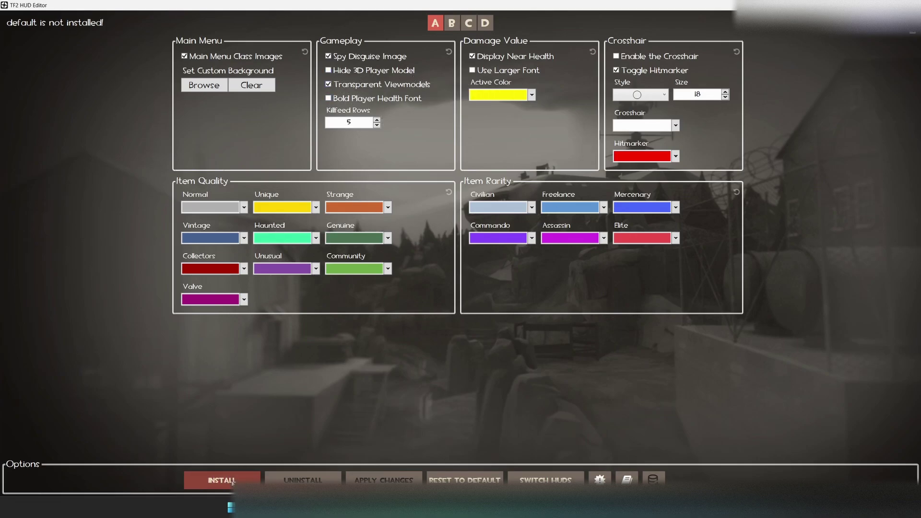
key("super+Down")
left_click(224, 421)
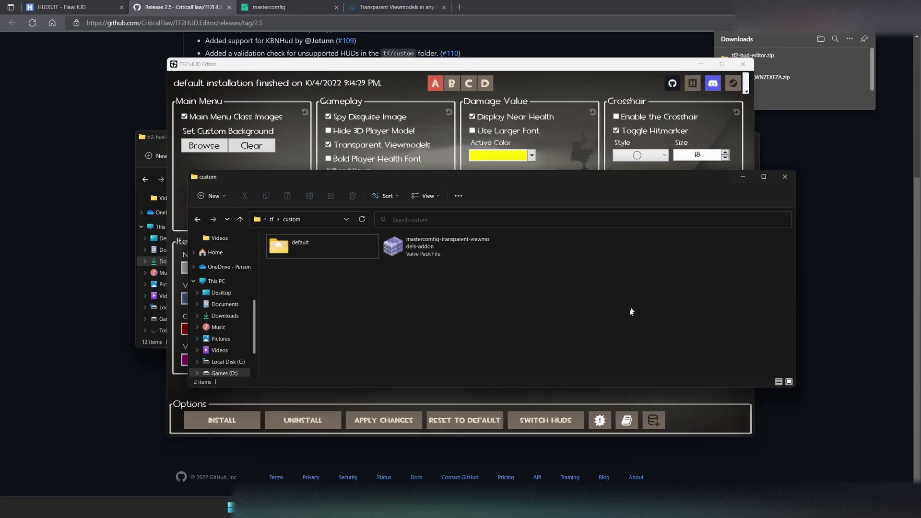
left_click(742, 177)
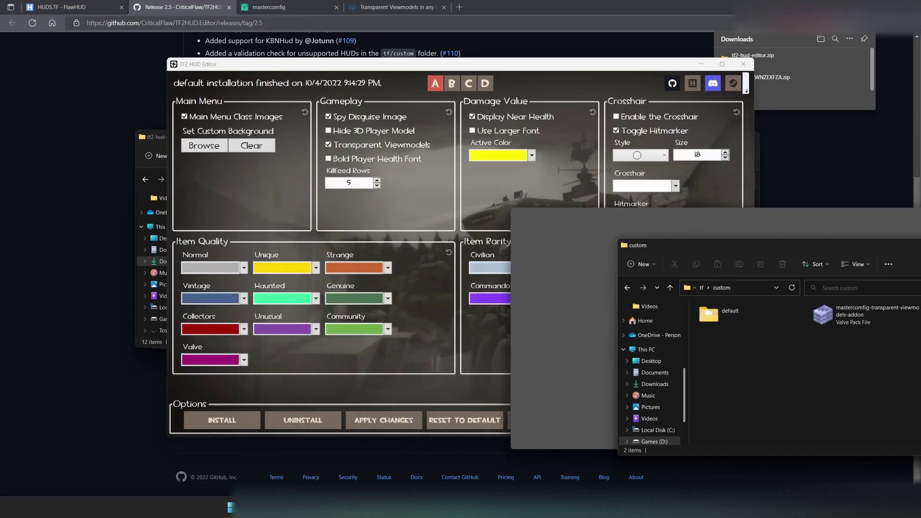
- Close the editor and start a server via Find a Game > Create Server
left_click(743, 65)
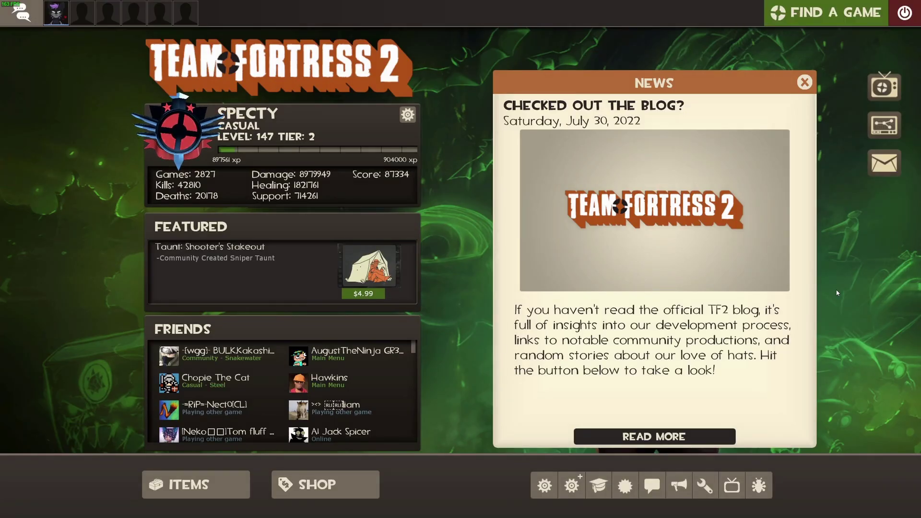
left_click(837, 6)
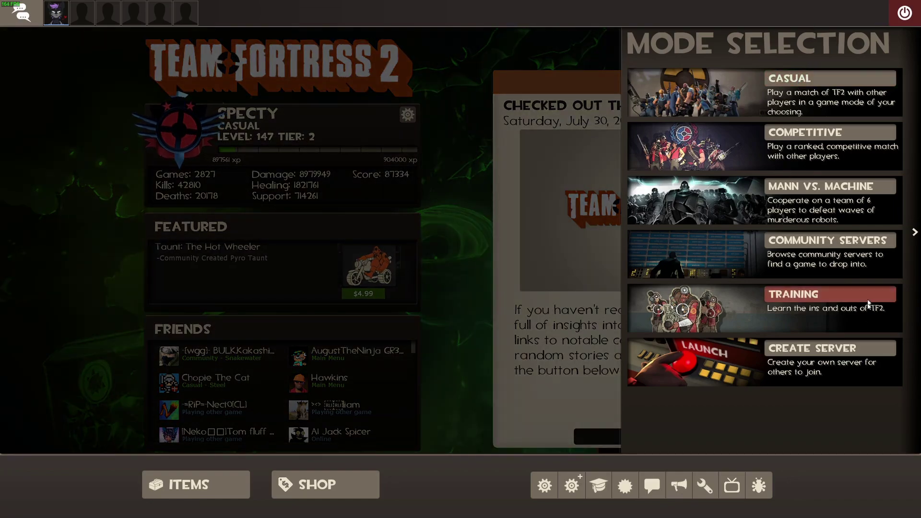
left_click(825, 353)
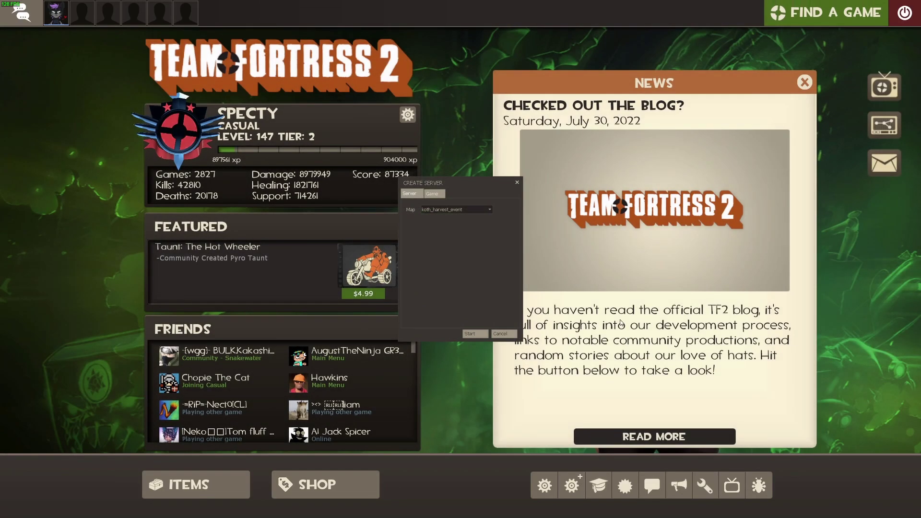
left_click(475, 333)
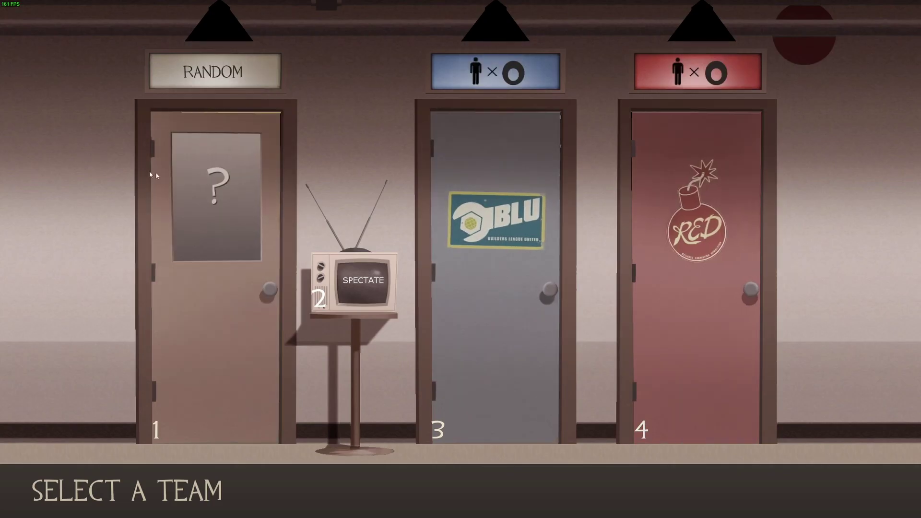
- Join a random team as Sniper, cycling rifle, SMG and melee, and inspect the see-through SMG
left_click(154, 171)
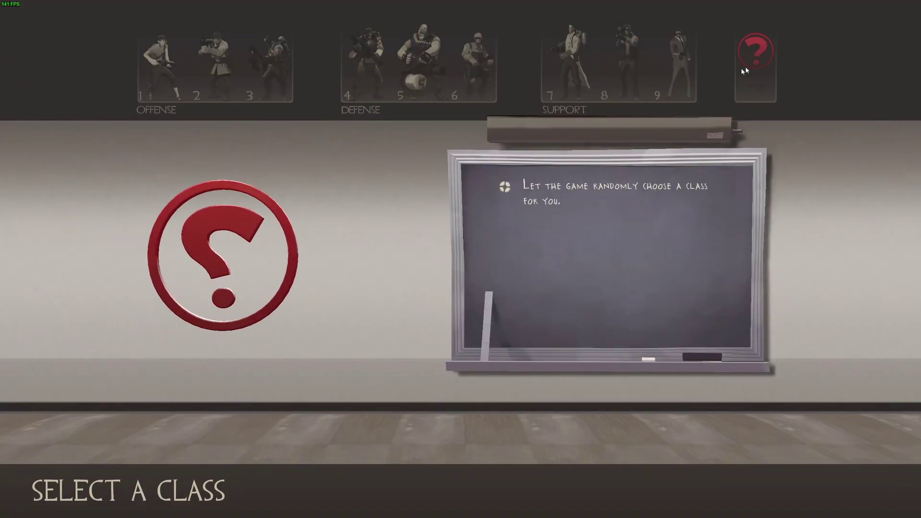
left_click(626, 62)
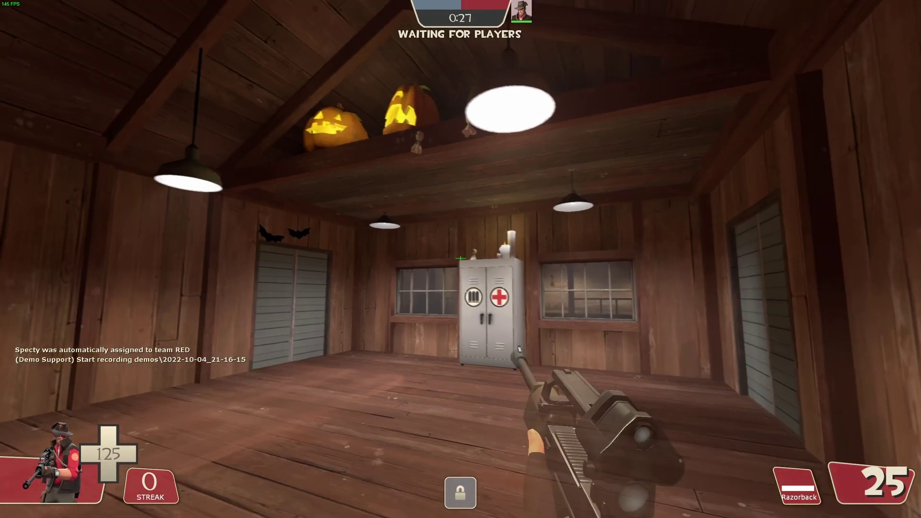
key("2")
key("1")
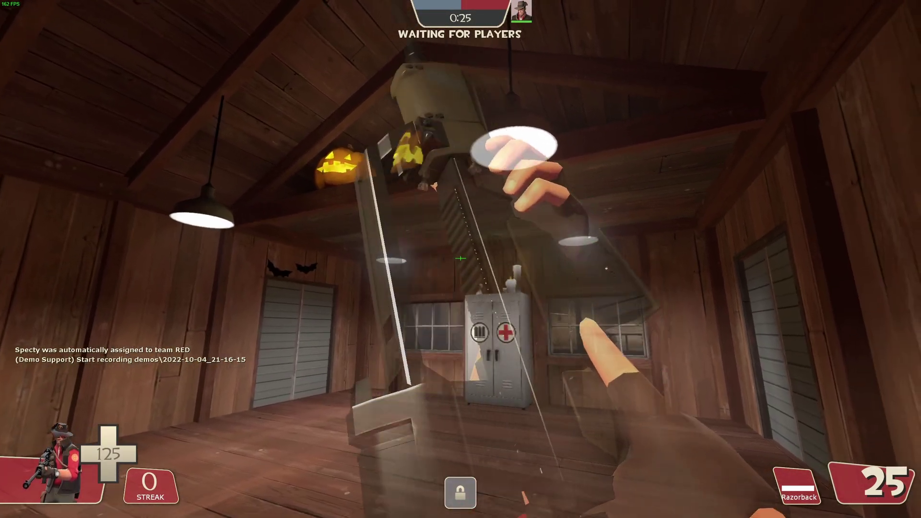
key("3")
key("2")
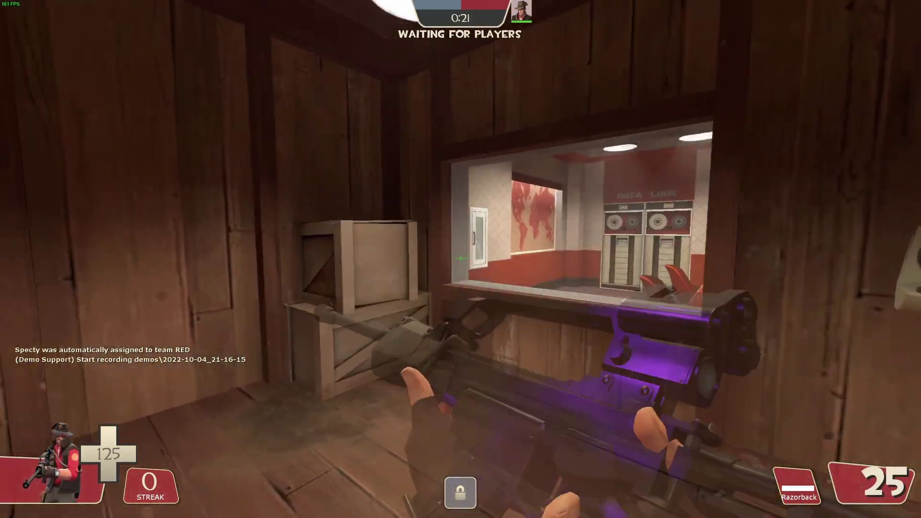
key("f")
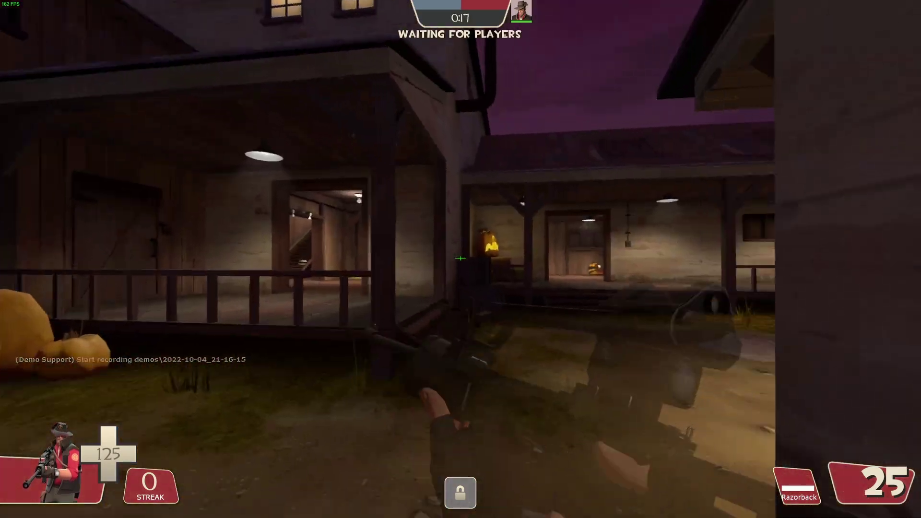
- Walk from the cabin across the yard to the shed wall, watching the transparent viewmodel
key("w")
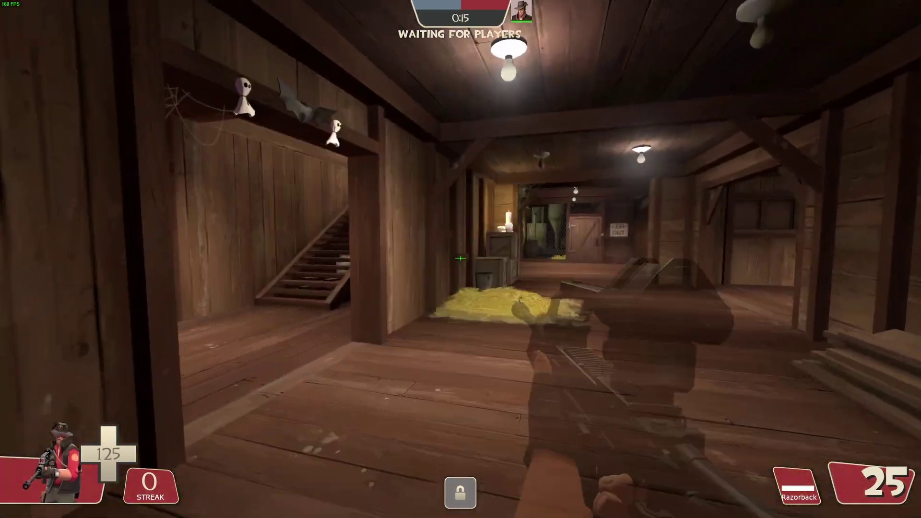
key("w")
key("w")
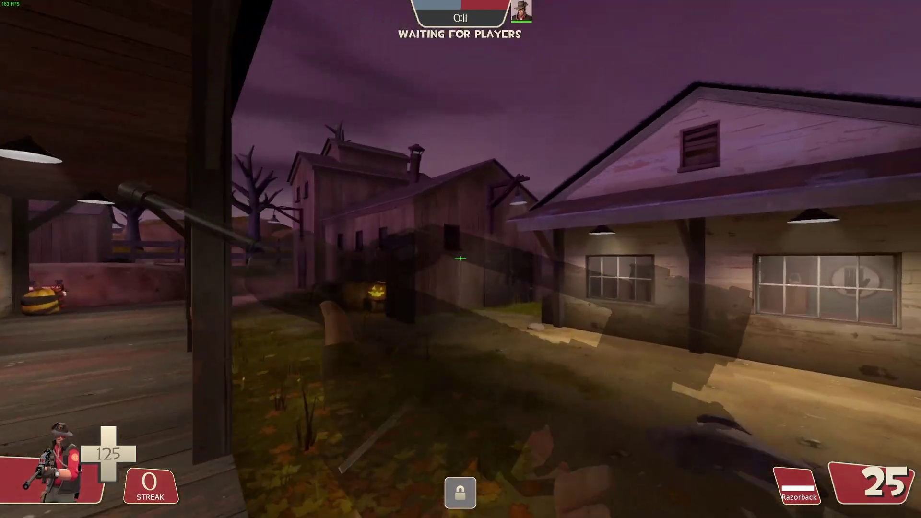
key("w")
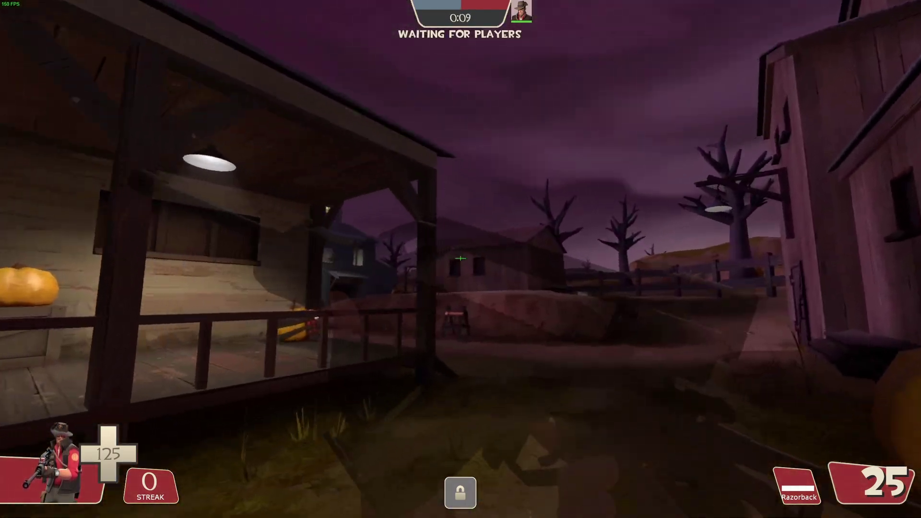
key("w")
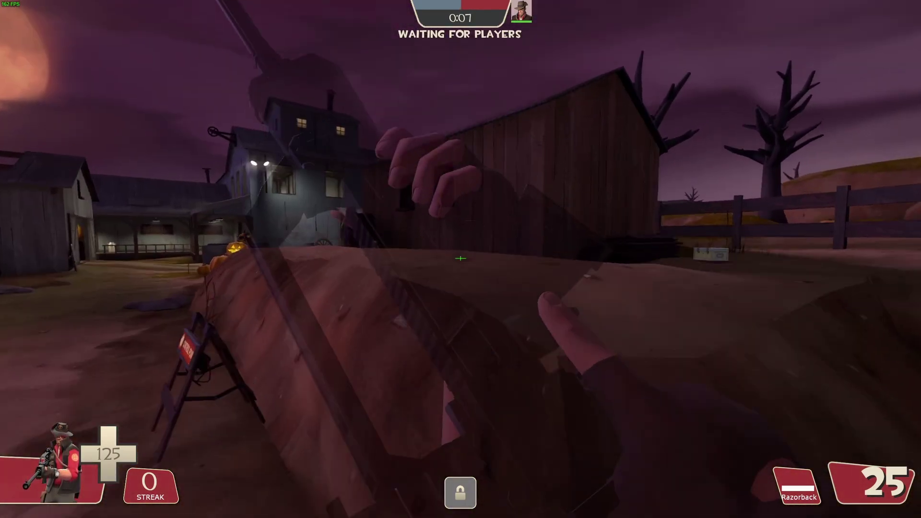
key("w")
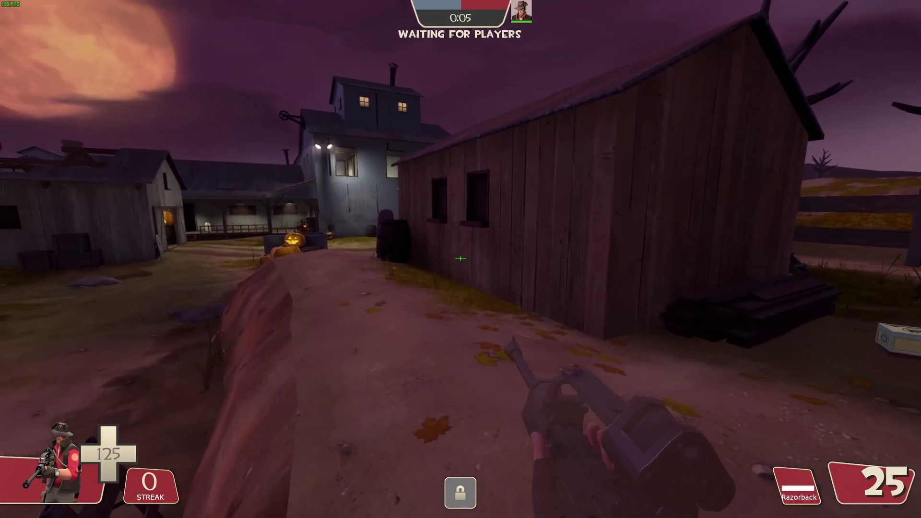
key("w")
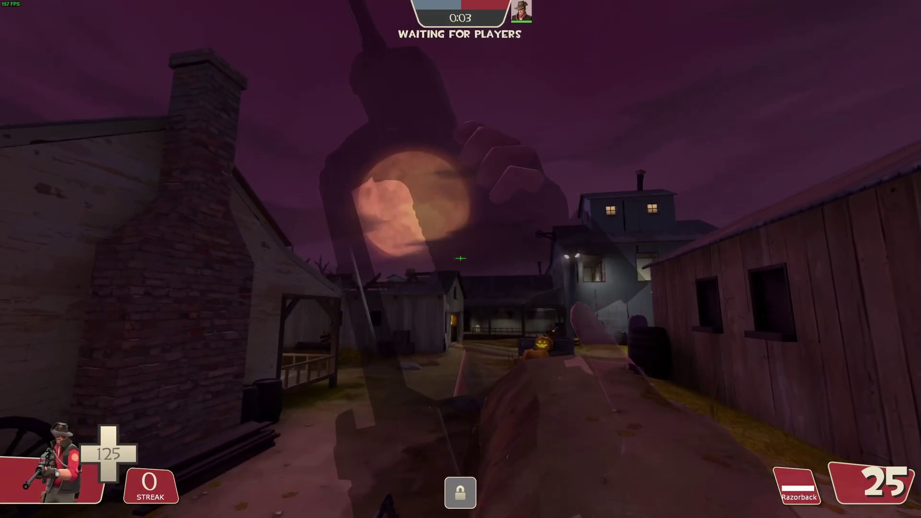
key("w")
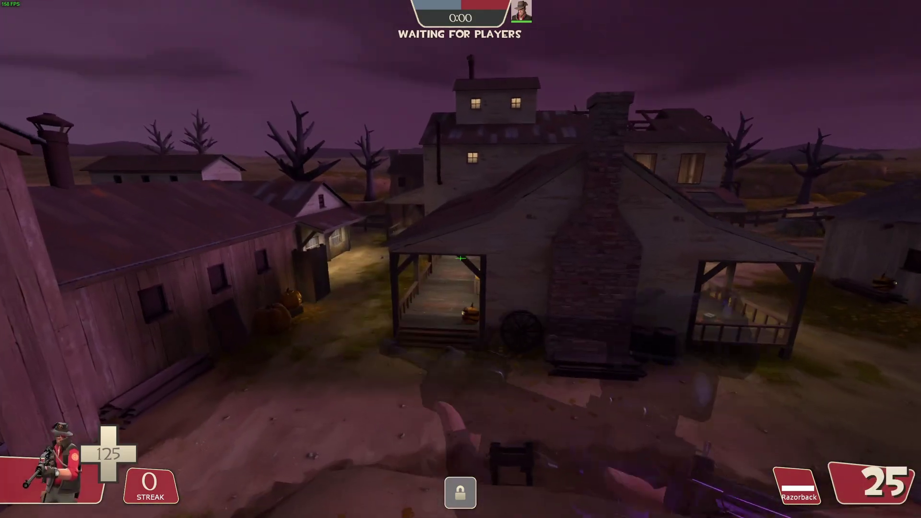
- Inspect the SMG once more, then leave the match for the main menu
key("2")
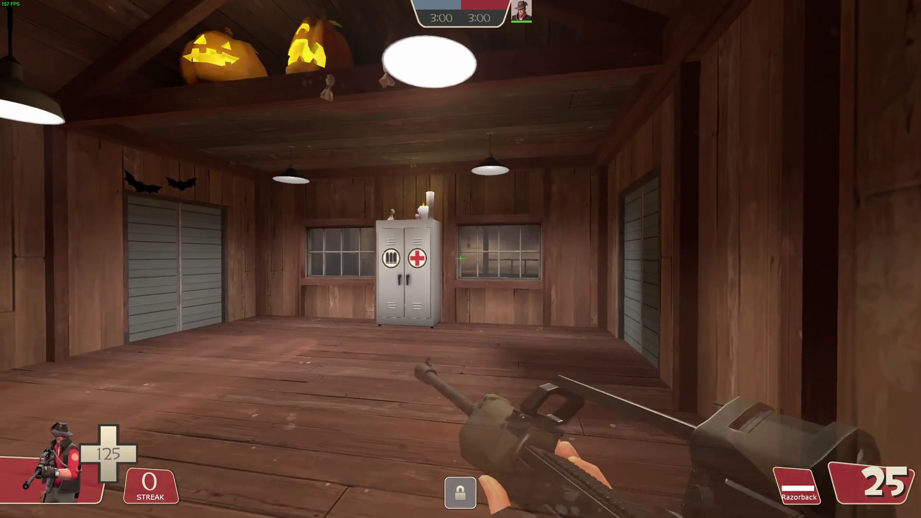
key("f")
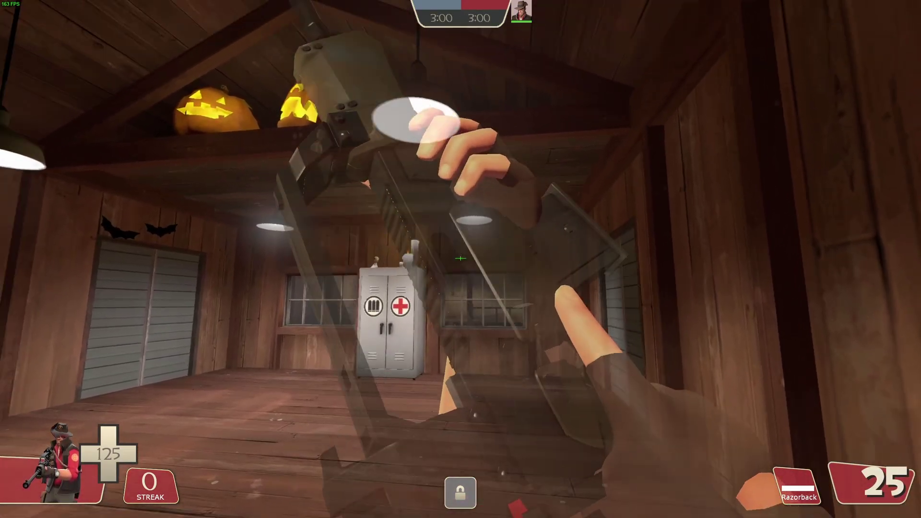
key("Escape")
key("Escape")
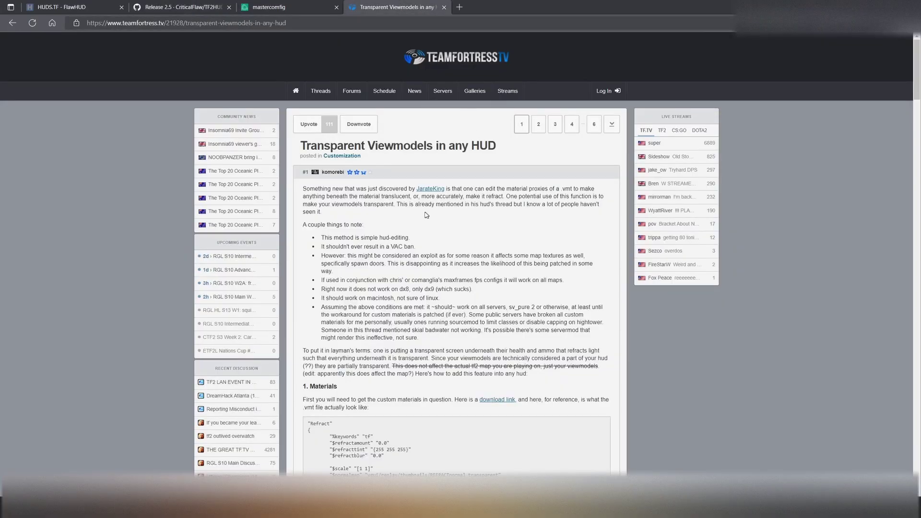
- Scroll the Transparent Viewmodels thread and highlight the post's opening paragraph
scroll(322, 182, "down", 2)
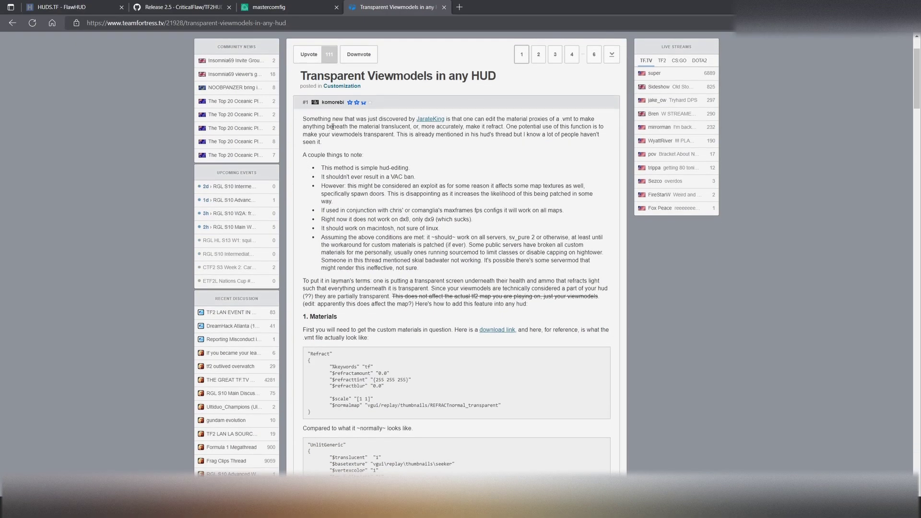
left_click_drag(302, 120, 408, 153)
left_click(413, 161)
- Scroll further down the post and highlight its list of notes
scroll(388, 161, "down", 2)
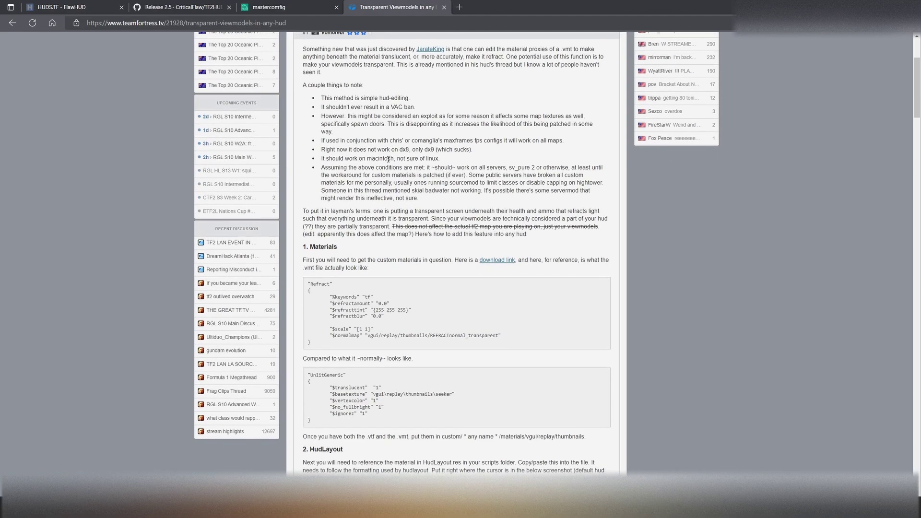
left_click_drag(302, 85, 423, 140)
scroll(347, 130, "up", 4)
left_click(361, 203)
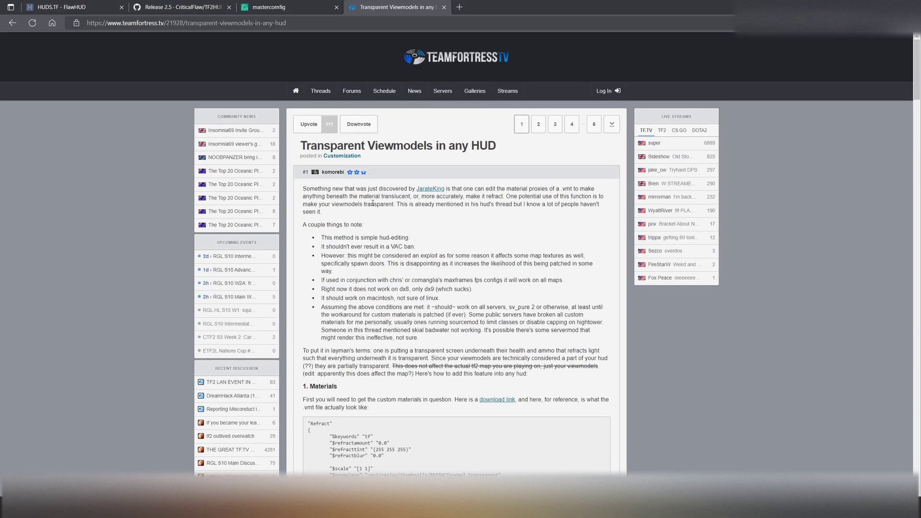
scroll(373, 203, "down", 2)
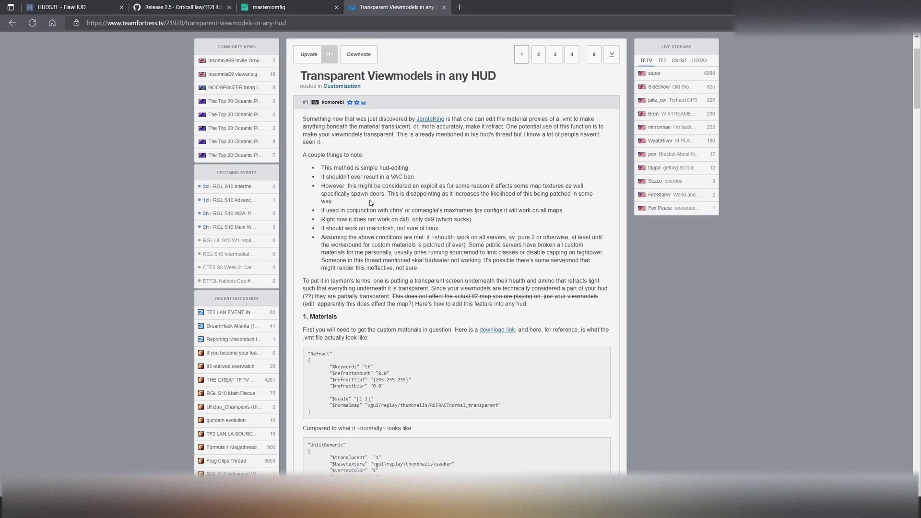